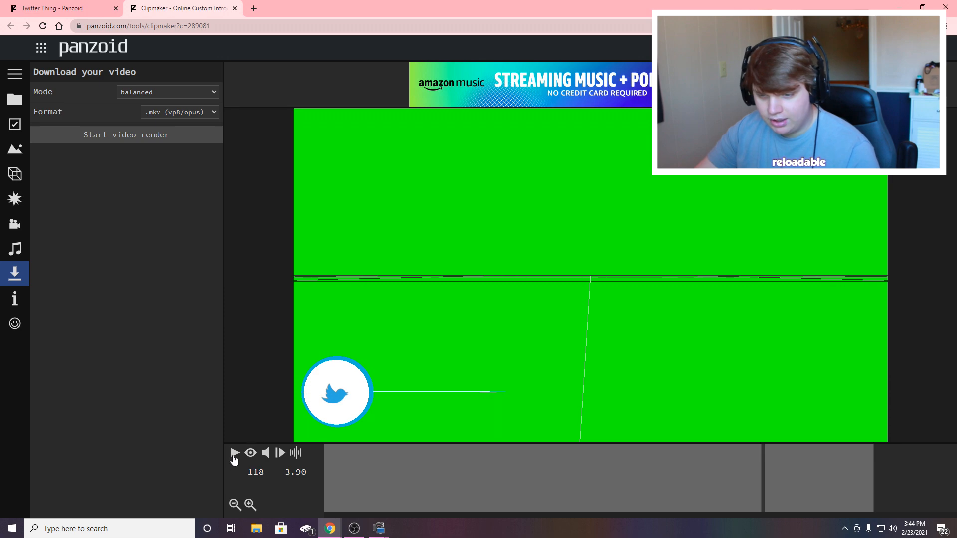
{"action": "left_click", "coordinate": [234, 454]}
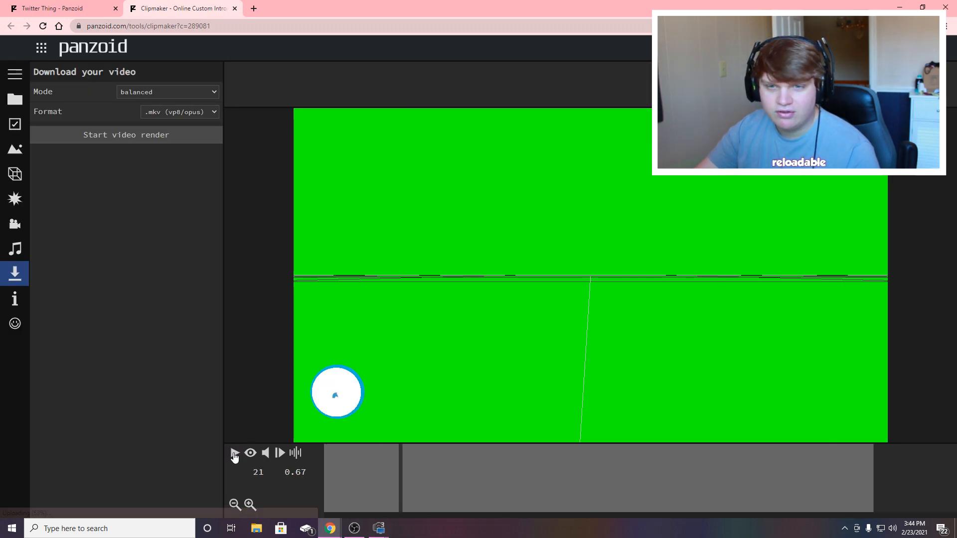
{"action": "left_click", "coordinate": [14, 175]}
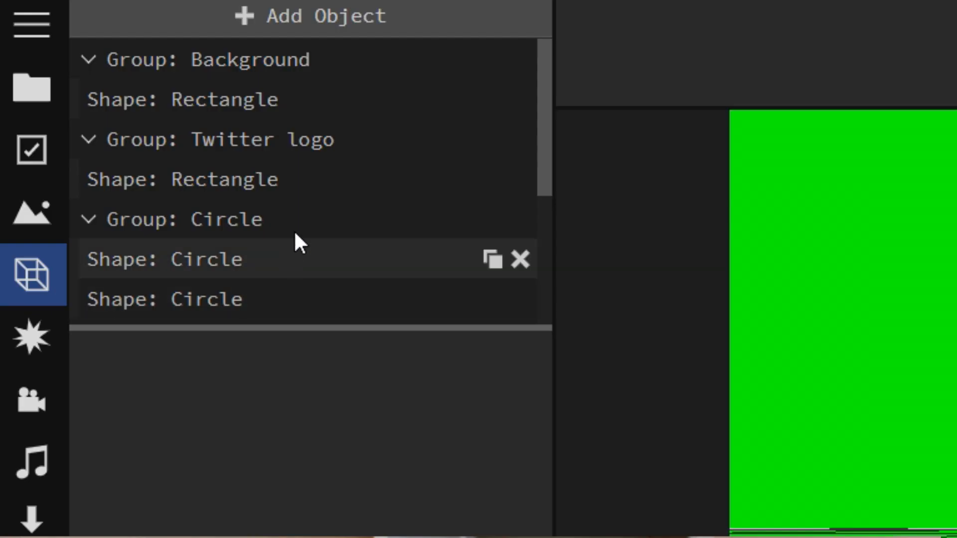
{"action": "scroll", "coordinate": [122, 157], "scroll_direction": "down", "scroll_amount": 2}
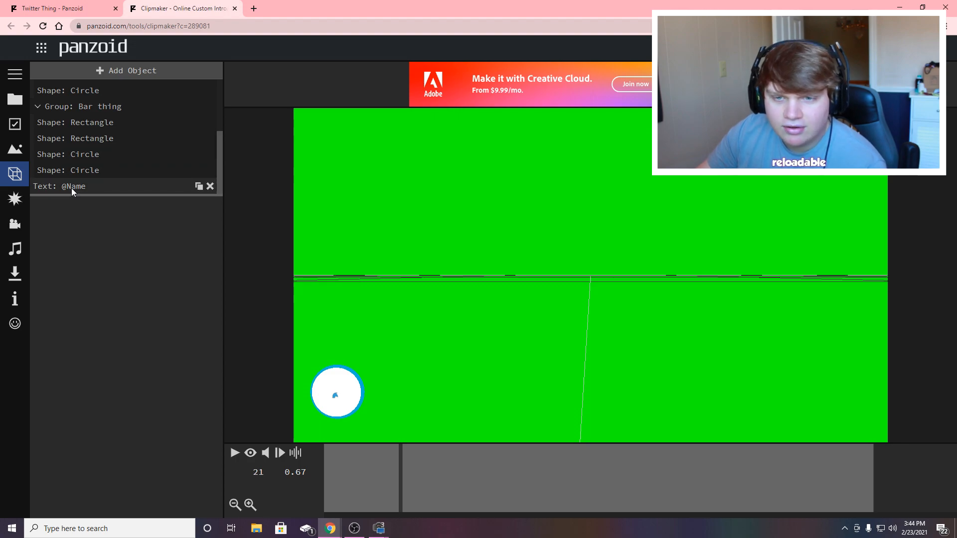
{"action": "left_click", "coordinate": [71, 188]}
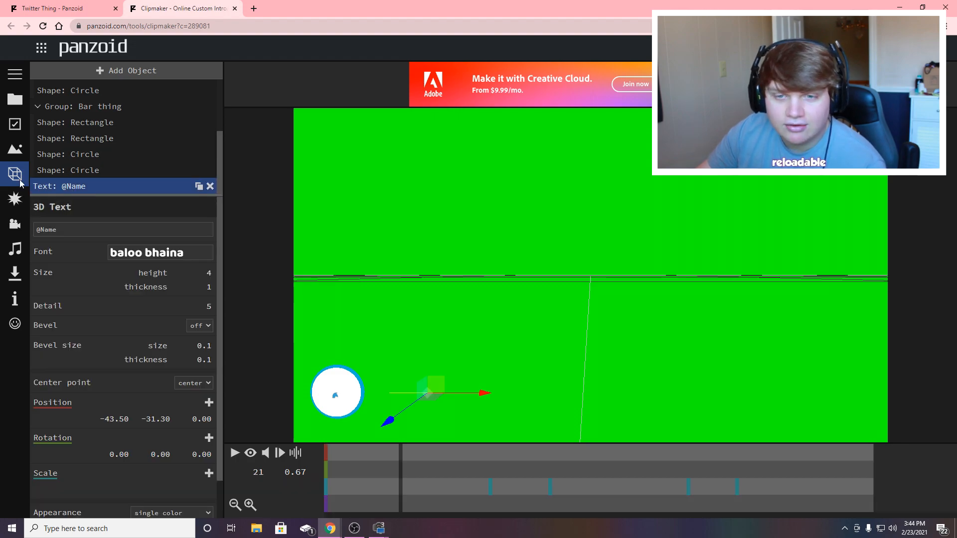
{"action": "scroll", "coordinate": [80, 163], "scroll_direction": "up", "scroll_amount": 5}
{"action": "scroll", "coordinate": [68, 122], "scroll_direction": "down", "scroll_amount": 2}
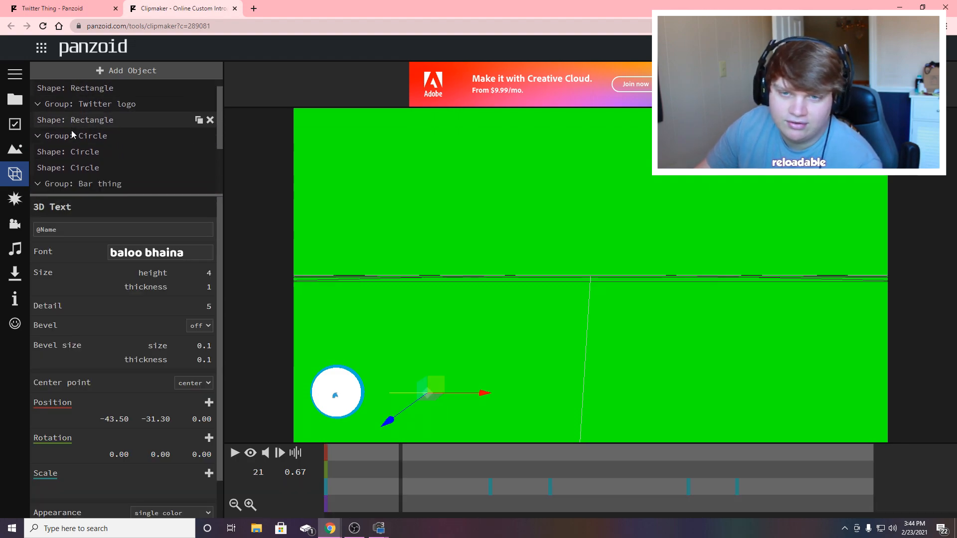
{"action": "left_click", "coordinate": [69, 230]}
{"action": "key", "text": "BackSpace"}
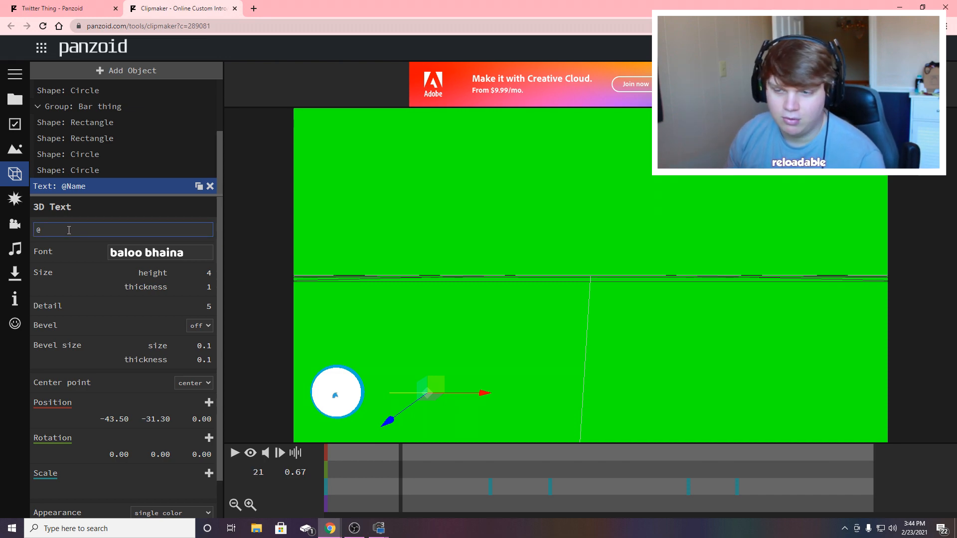
{"action": "type", "text": "frickhelios"}
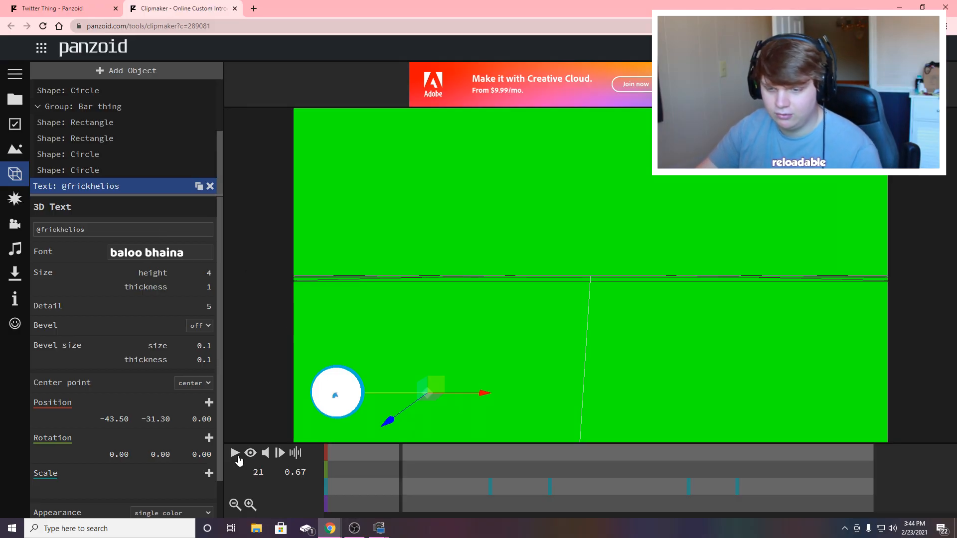
Step: Preview the banner fully opened and move the handle text along the X axis to about -40.41, clear of the logo circle
{"action": "left_click", "coordinate": [235, 452]}
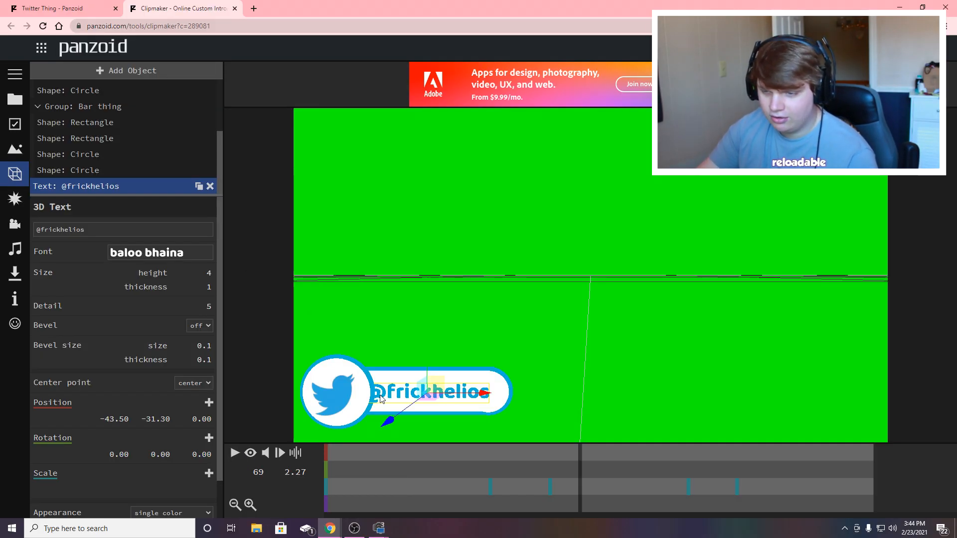
{"action": "scroll", "coordinate": [373, 390], "scroll_direction": "up", "scroll_amount": 5}
{"action": "left_click_drag", "start_coordinate": [373, 391], "coordinate": [605, 216]}
{"action": "left_click_drag", "start_coordinate": [519, 238], "coordinate": [531, 217]}
{"action": "left_click_drag", "start_coordinate": [633, 233], "coordinate": [581, 213]}
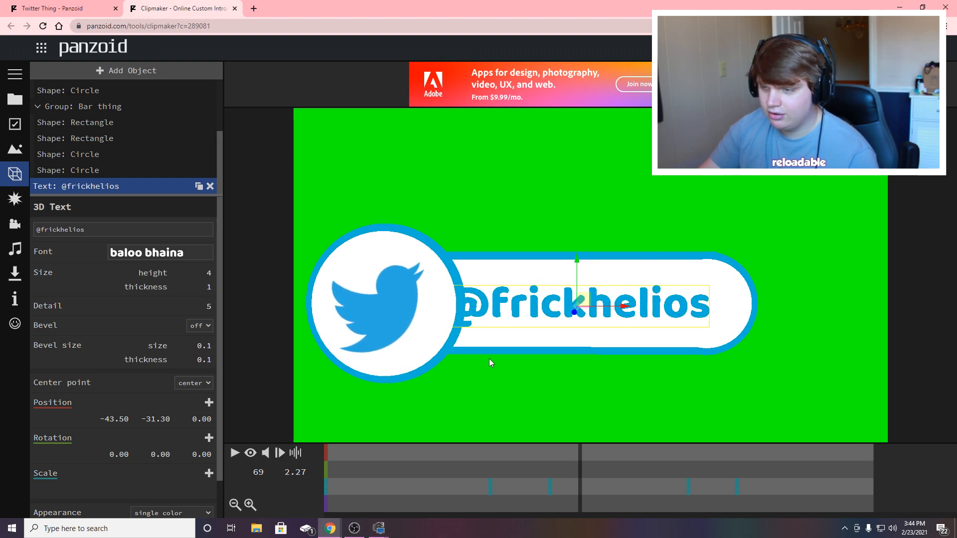
{"action": "left_click_drag", "start_coordinate": [622, 308], "coordinate": [630, 308]}
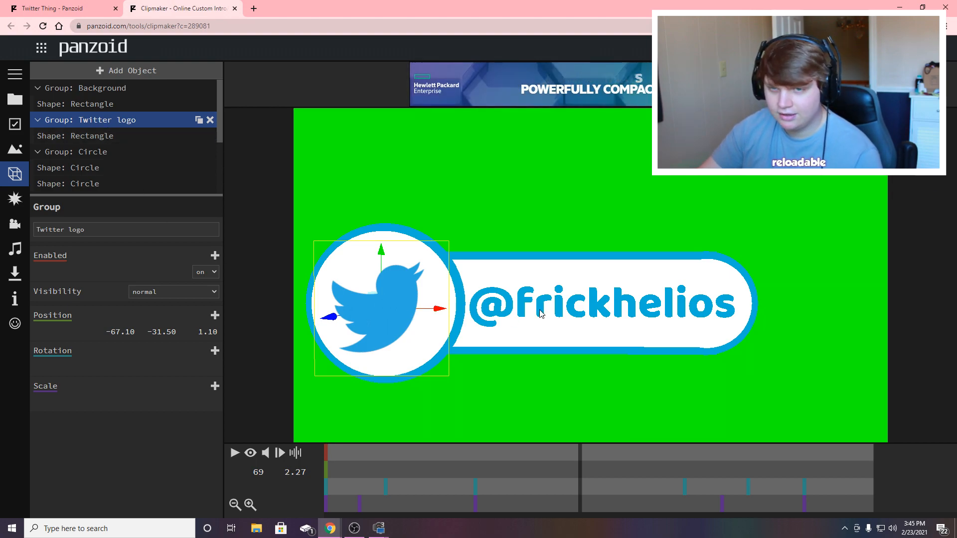
Step: Nudge the handle text along the X axis to about -40.10 and play back the animation to check it
{"action": "scroll", "coordinate": [148, 154], "scroll_direction": "down", "scroll_amount": 3}
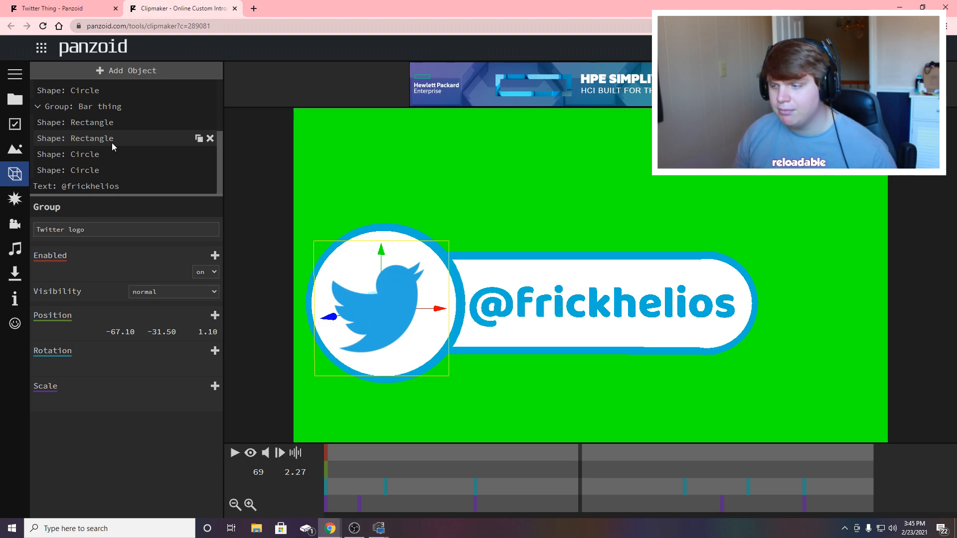
{"action": "left_click", "coordinate": [79, 188]}
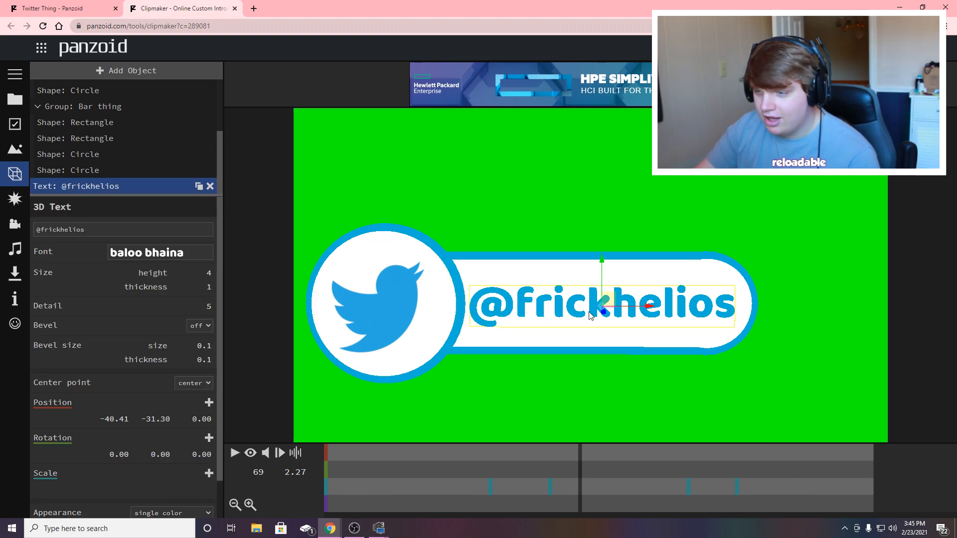
{"action": "left_click_drag", "start_coordinate": [659, 308], "coordinate": [499, 336]}
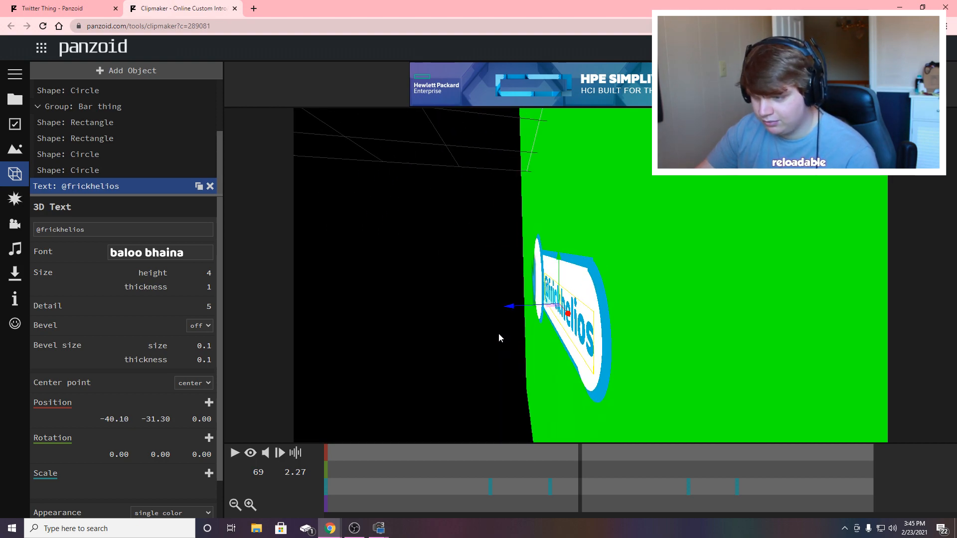
{"action": "key", "text": "space"}
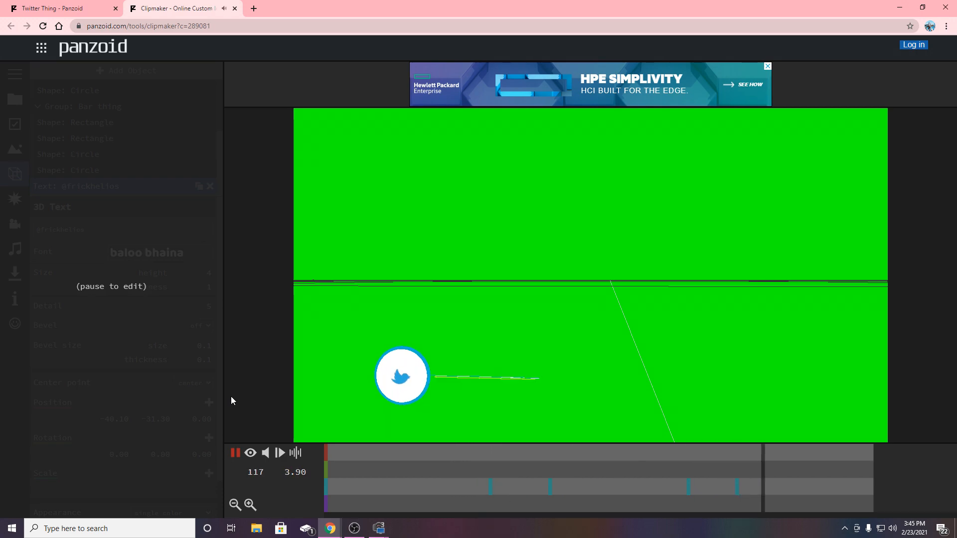
{"action": "left_click", "coordinate": [234, 453]}
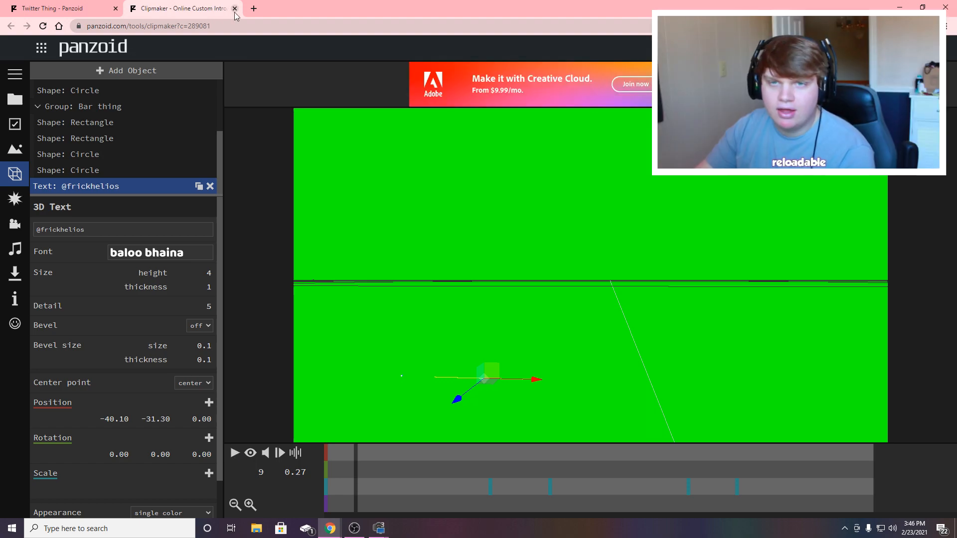
Step: Start the video render in extreme quality (slow) mode with the .webm (vp8/opus) format
{"action": "left_click", "coordinate": [15, 273]}
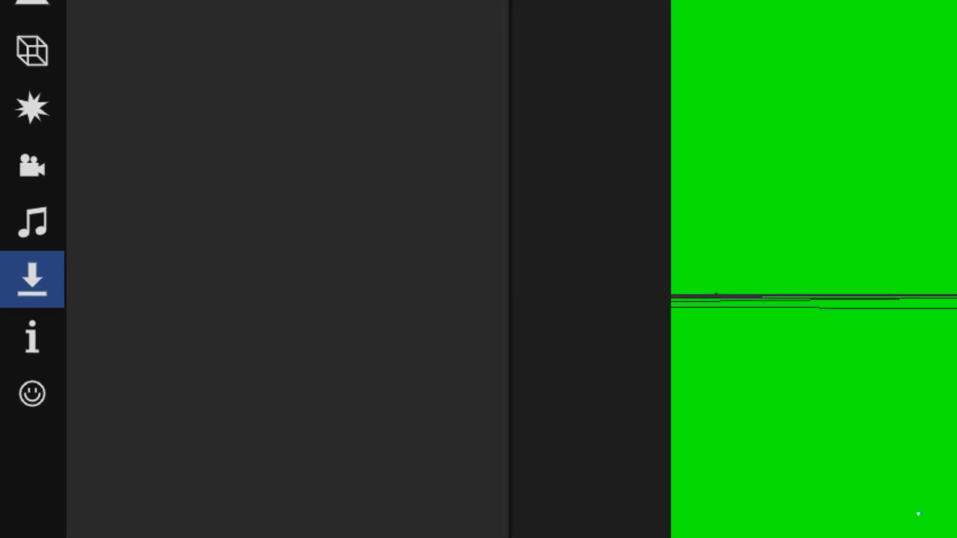
{"action": "left_click", "coordinate": [377, 219]}
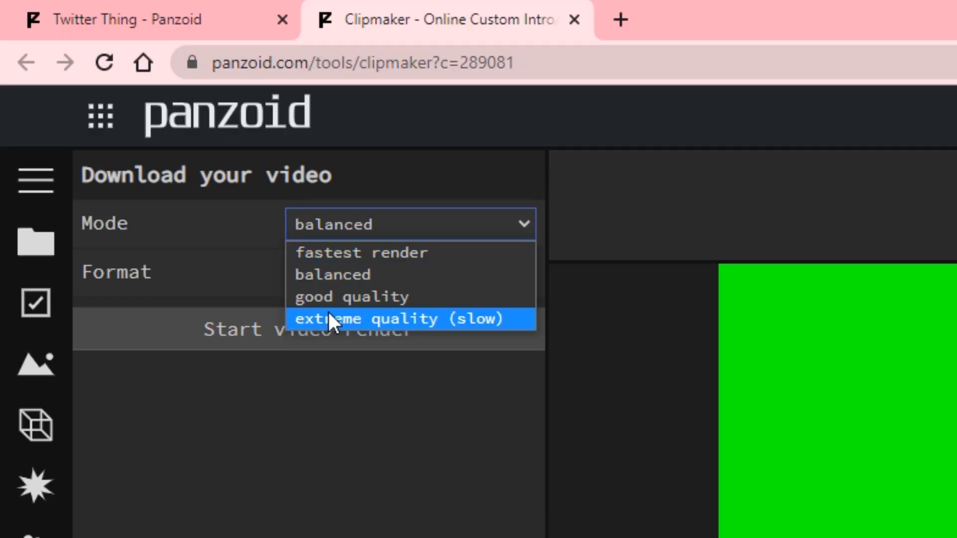
{"action": "left_click", "coordinate": [329, 318]}
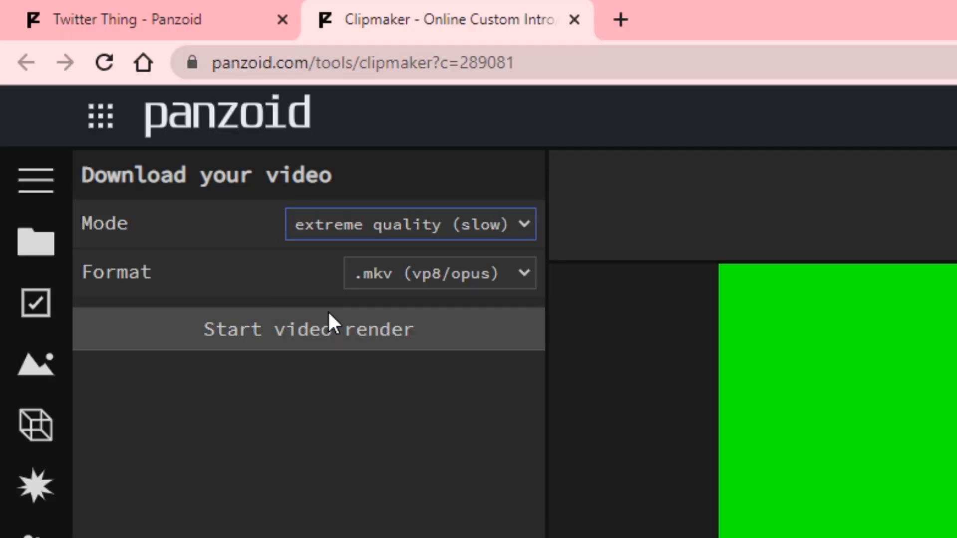
{"action": "left_click", "coordinate": [396, 274]}
{"action": "left_click", "coordinate": [382, 324]}
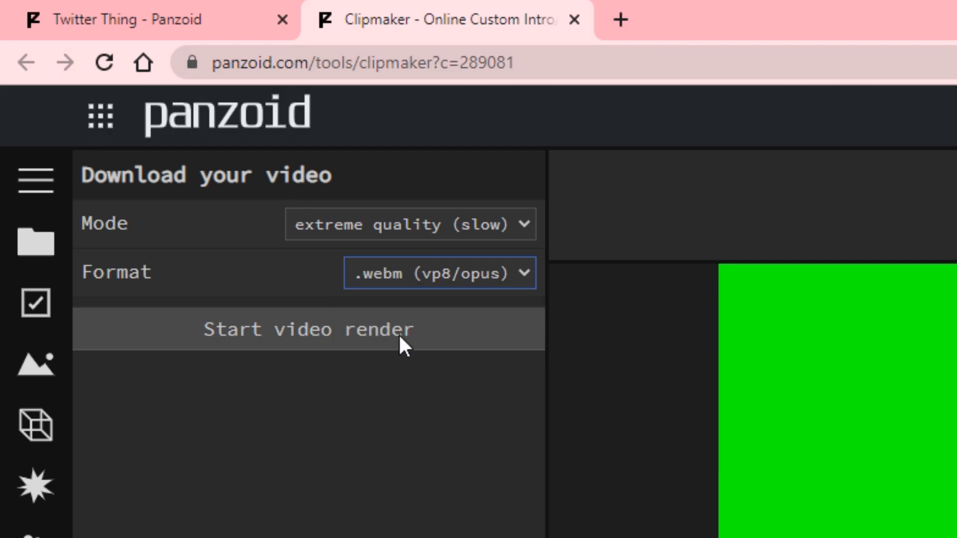
{"action": "left_click", "coordinate": [256, 338]}
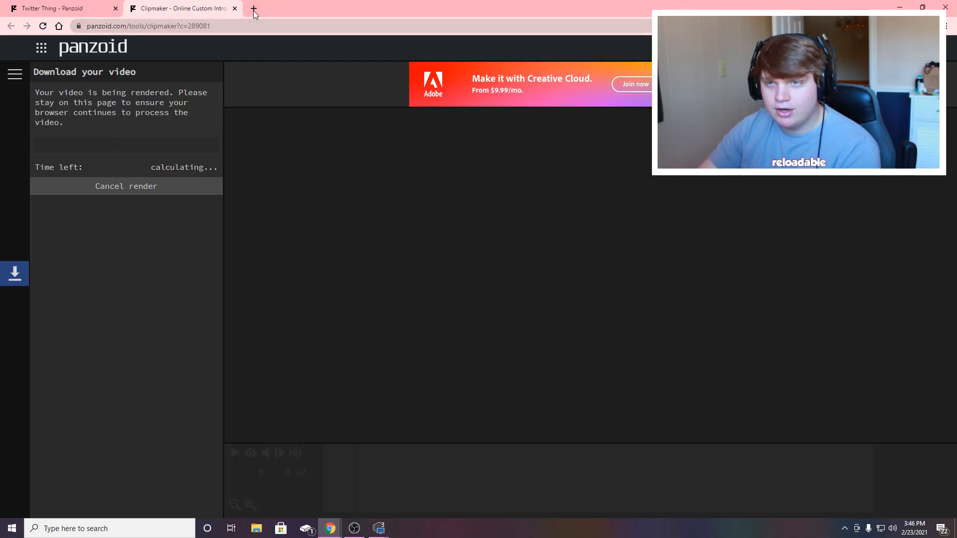
Step: Search the web for "webm to mp4" in a new browser tab and open CloudConvert's WEBM to MP4 converter
{"action": "left_click", "coordinate": [254, 9]}
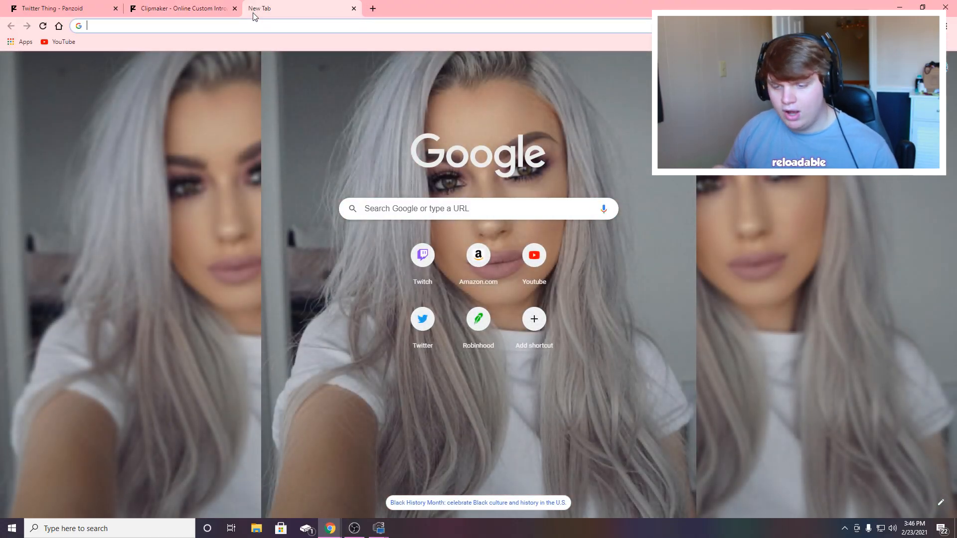
{"action": "type", "text": "webm to mp4"}
{"action": "key", "text": "Return"}
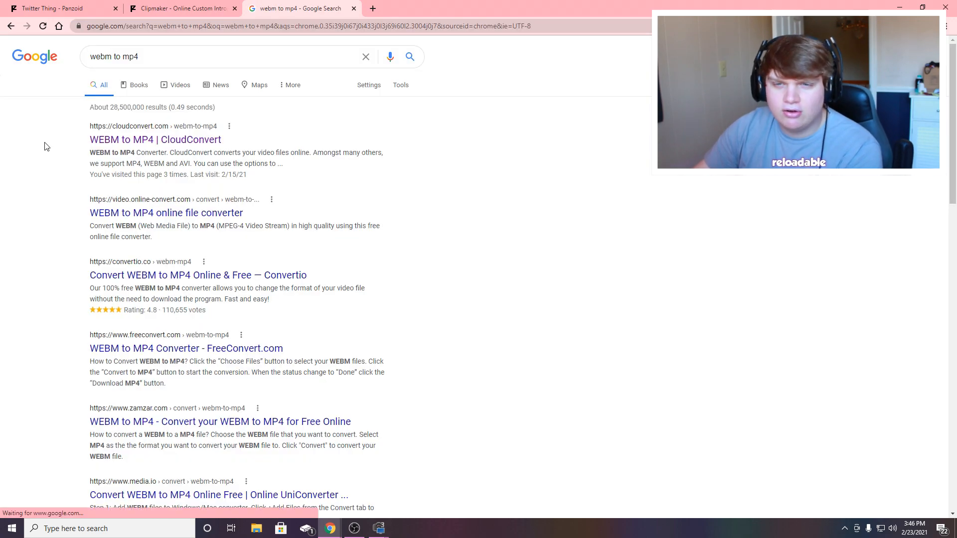
{"action": "left_click", "coordinate": [112, 143]}
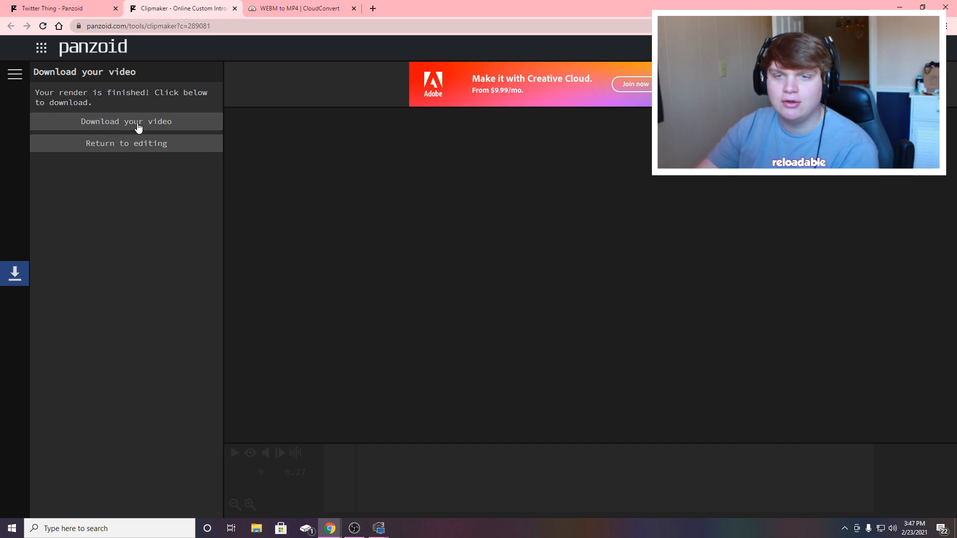
Step: Download the finished render, play the downloaded video to check it, and close the player
{"action": "left_click", "coordinate": [138, 126]}
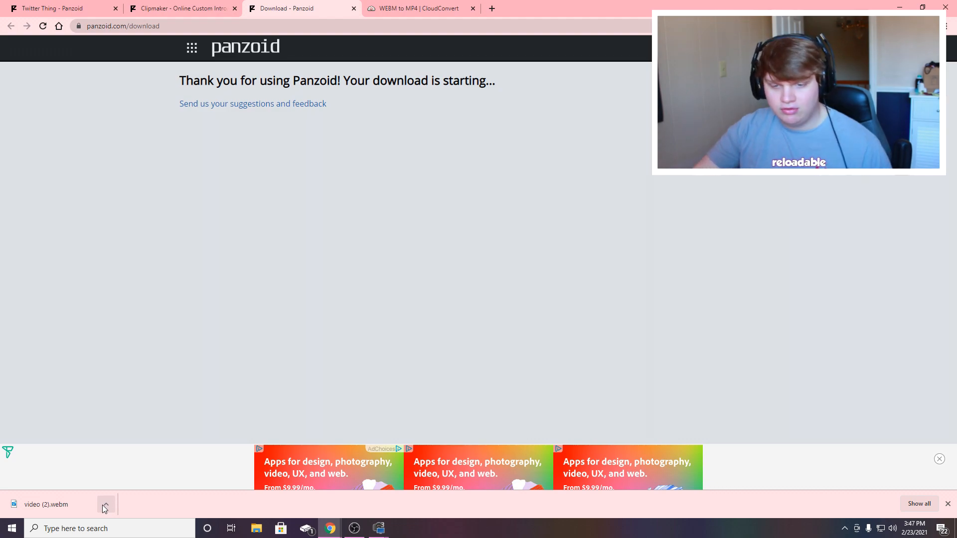
{"action": "left_click", "coordinate": [105, 505]}
{"action": "left_click", "coordinate": [132, 439]}
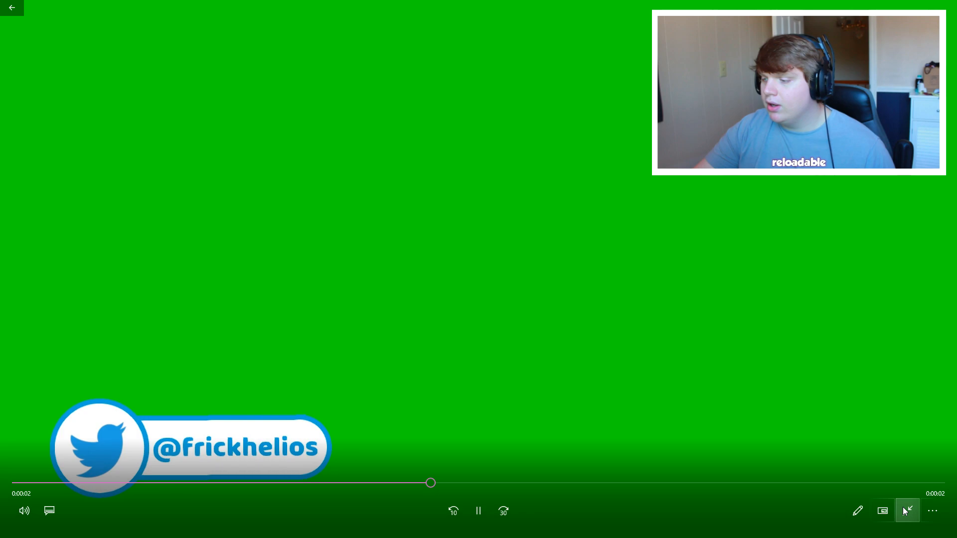
{"action": "left_click", "coordinate": [905, 510]}
{"action": "key", "text": "alt+F4"}
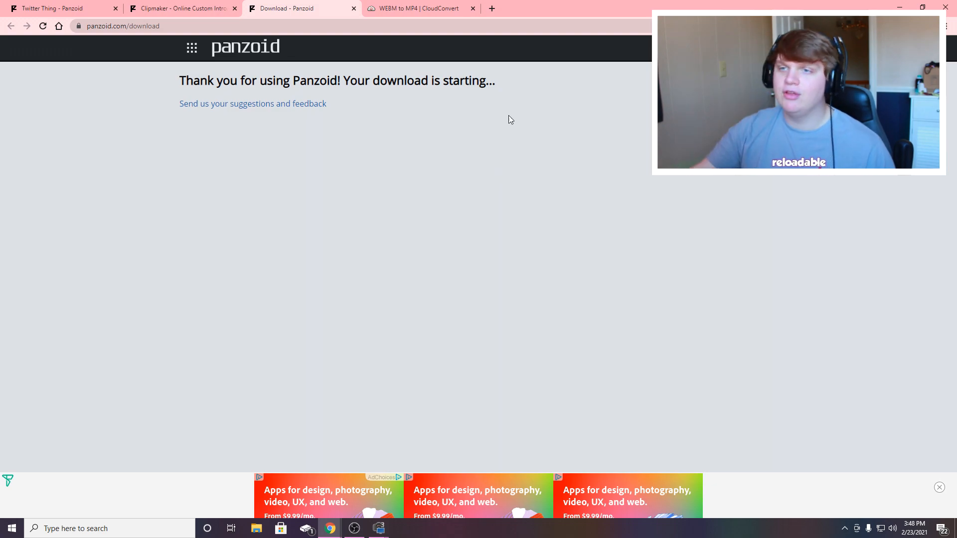
Step: Add the video (2) WEBM file from the Downloads folder to the CloudConvert WEBM to MP4 converter
{"action": "left_click", "coordinate": [412, 8]}
{"action": "left_click", "coordinate": [457, 224]}
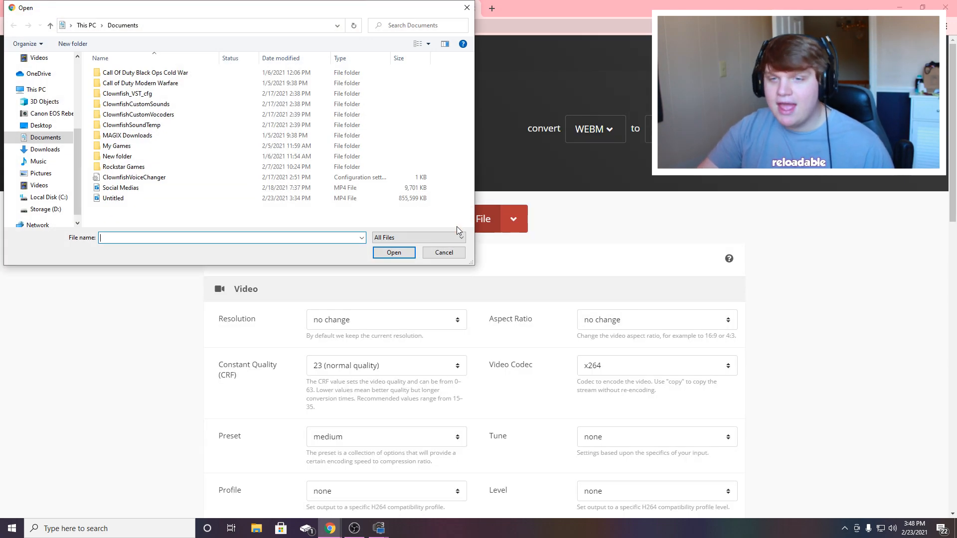
{"action": "left_click", "coordinate": [445, 253]}
{"action": "left_click", "coordinate": [451, 219]}
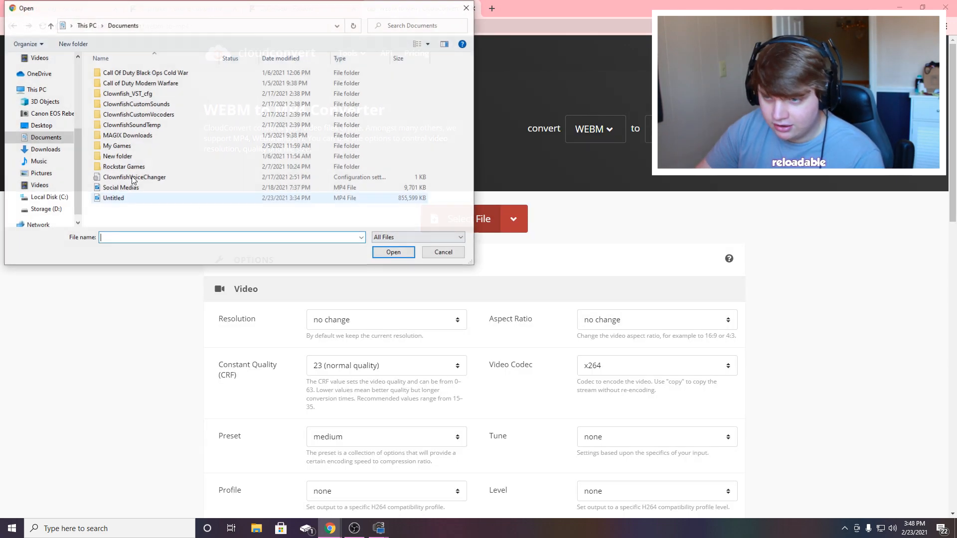
{"action": "left_click", "coordinate": [31, 79]}
{"action": "left_click", "coordinate": [31, 89]}
{"action": "left_click", "coordinate": [138, 87]}
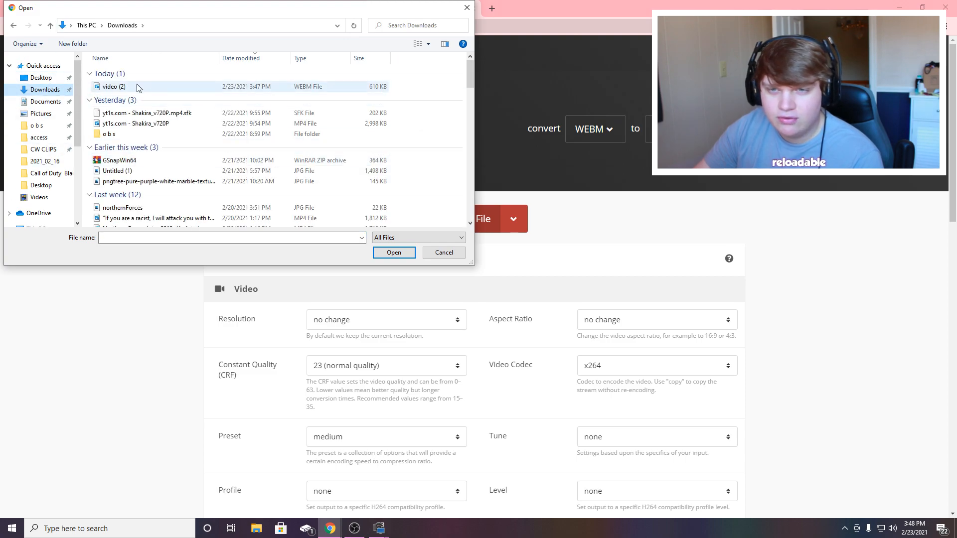
{"action": "left_click", "coordinate": [396, 255]}
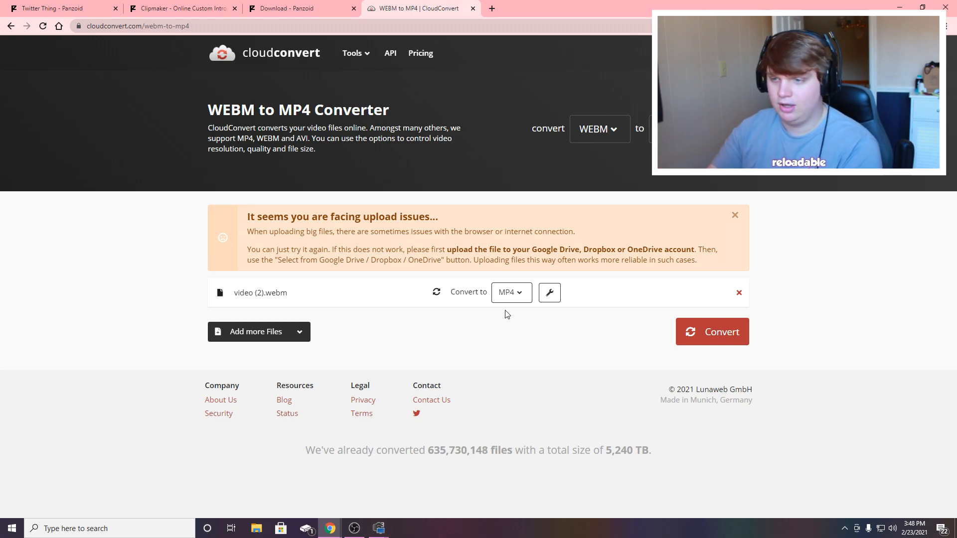
Step: In the video's conversion options, set the constant quality to 18 (high quality) and the frame rate to 60 fps
{"action": "left_click", "coordinate": [549, 293]}
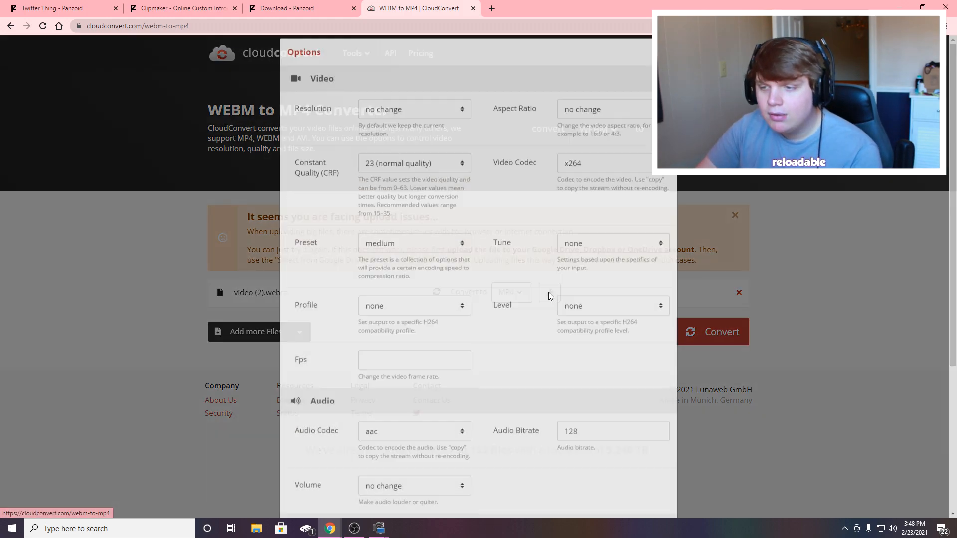
{"action": "scroll", "coordinate": [304, 177], "scroll_direction": "down", "scroll_amount": 4}
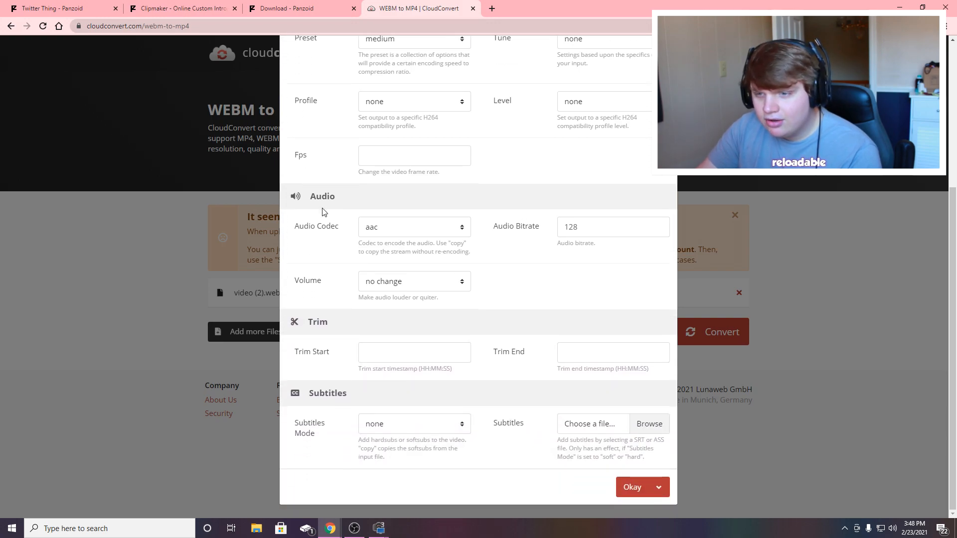
{"action": "scroll", "coordinate": [396, 276], "scroll_direction": "up", "scroll_amount": 4}
{"action": "left_click", "coordinate": [414, 158]}
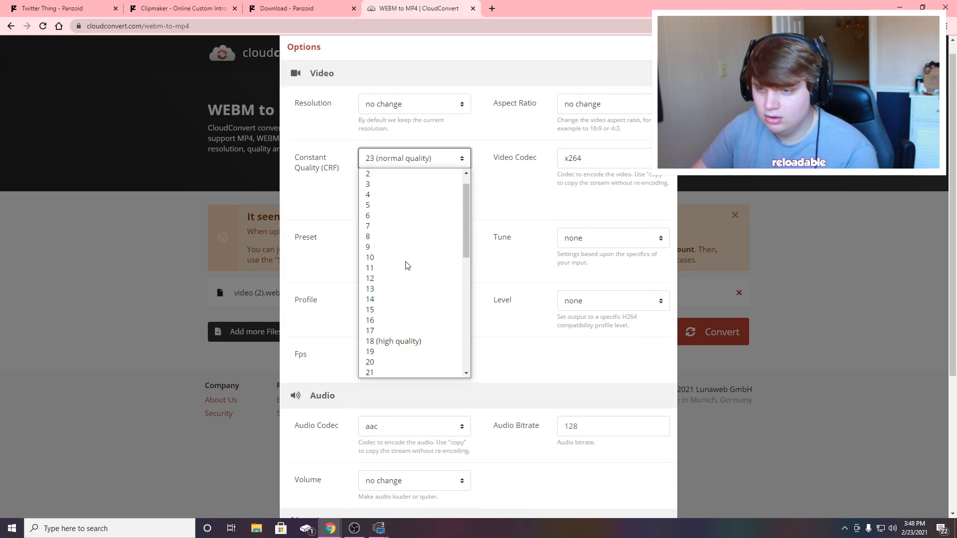
{"action": "left_click", "coordinate": [313, 184]}
{"action": "left_click", "coordinate": [409, 160]}
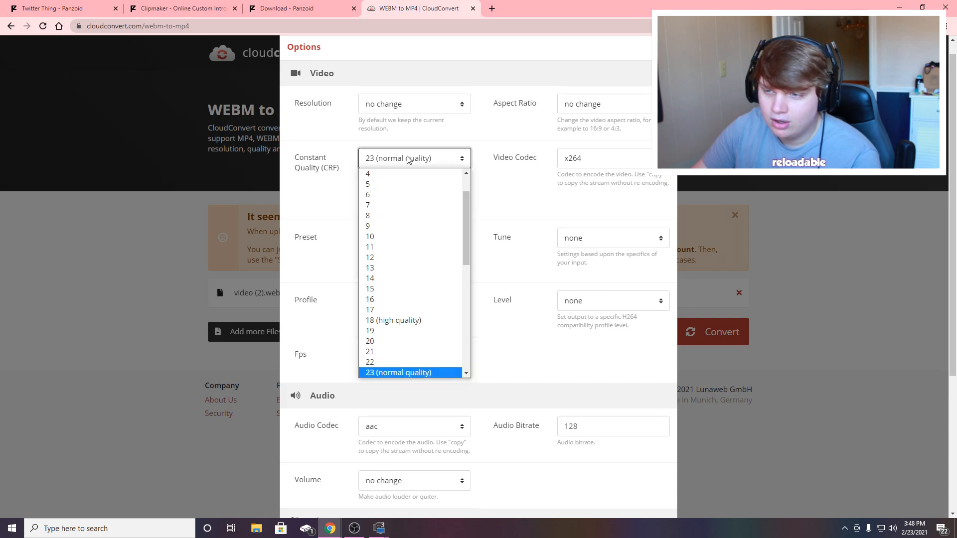
{"action": "scroll", "coordinate": [395, 352], "scroll_direction": "up", "scroll_amount": 1}
{"action": "left_click", "coordinate": [394, 341]}
{"action": "scroll", "coordinate": [335, 249], "scroll_direction": "down", "scroll_amount": 3}
{"action": "left_click", "coordinate": [404, 222]}
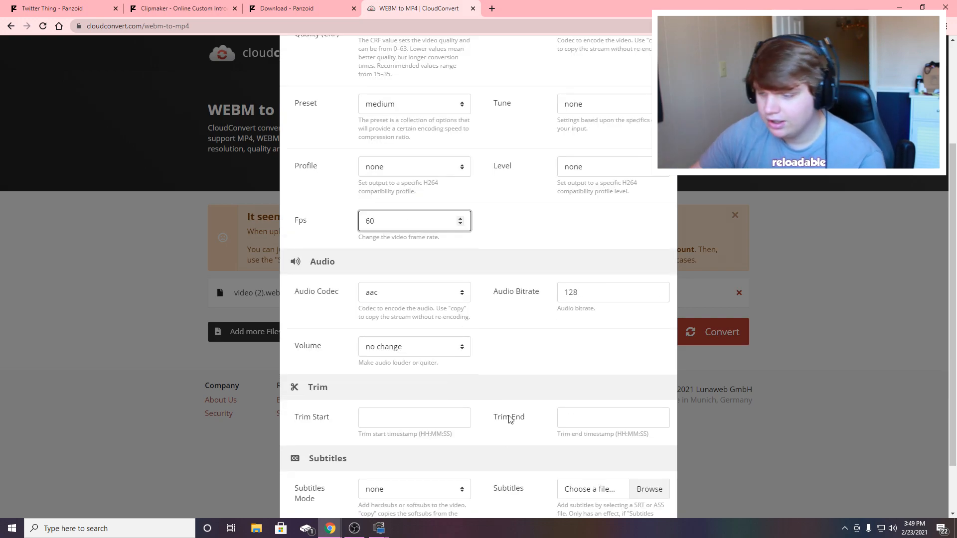
Step: Apply the conversion options, convert video (2).webm to MP4, and download the converted file
{"action": "scroll", "coordinate": [506, 439], "scroll_direction": "down", "scroll_amount": 2}
{"action": "left_click", "coordinate": [642, 489]}
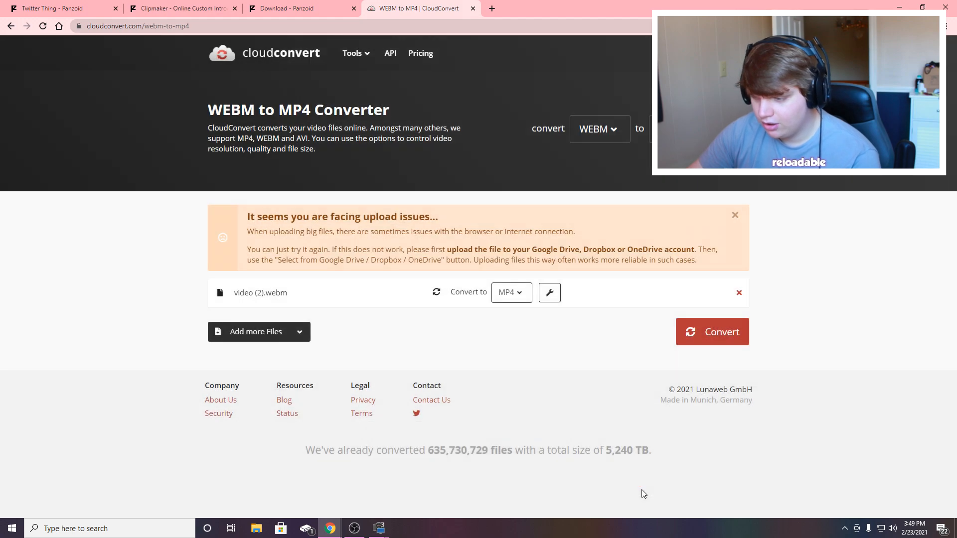
{"action": "left_click", "coordinate": [702, 343]}
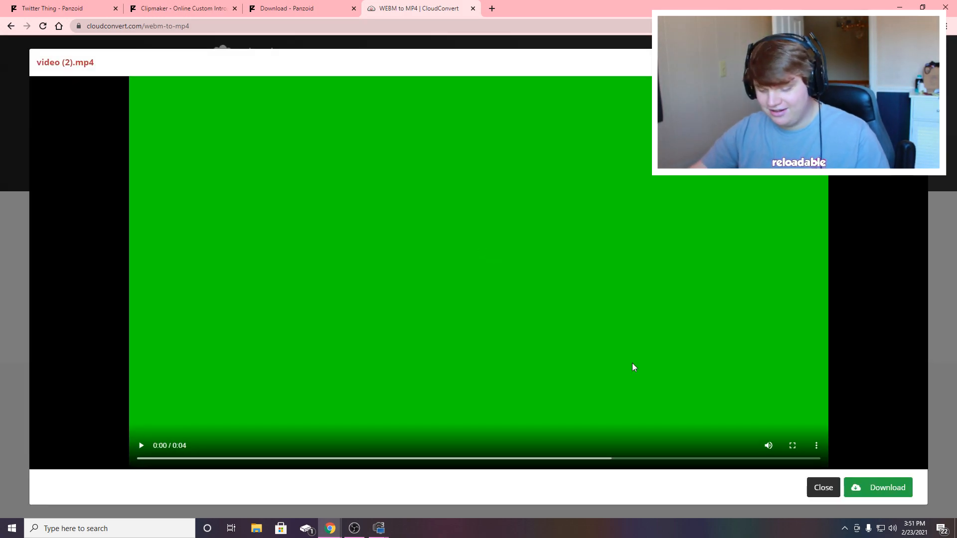
{"action": "left_click", "coordinate": [868, 482]}
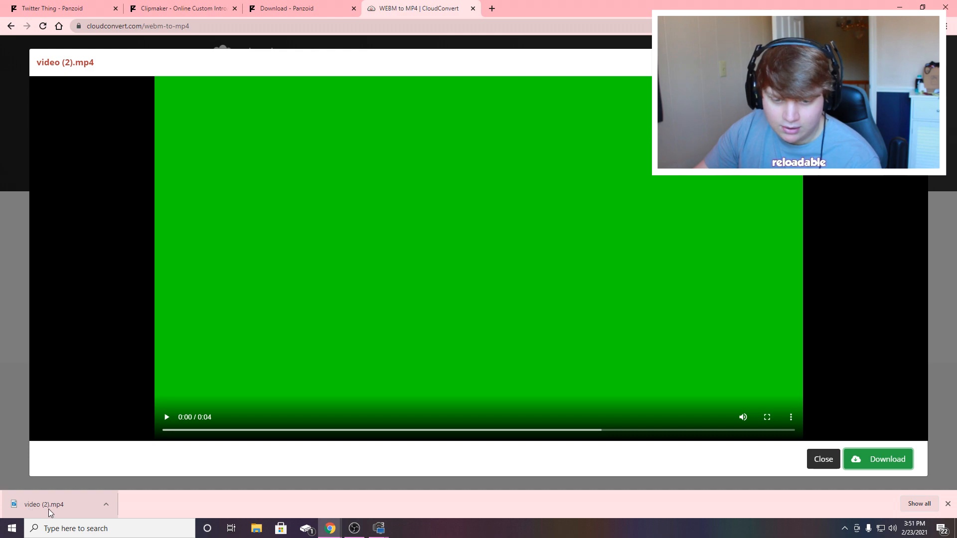
Step: Return to the Panzoid creations search and open the green-screen Instagram creation "Your creation titltitles are cool right" in Clipmaker
{"action": "left_click", "coordinate": [180, 8]}
{"action": "left_click", "coordinate": [54, 6]}
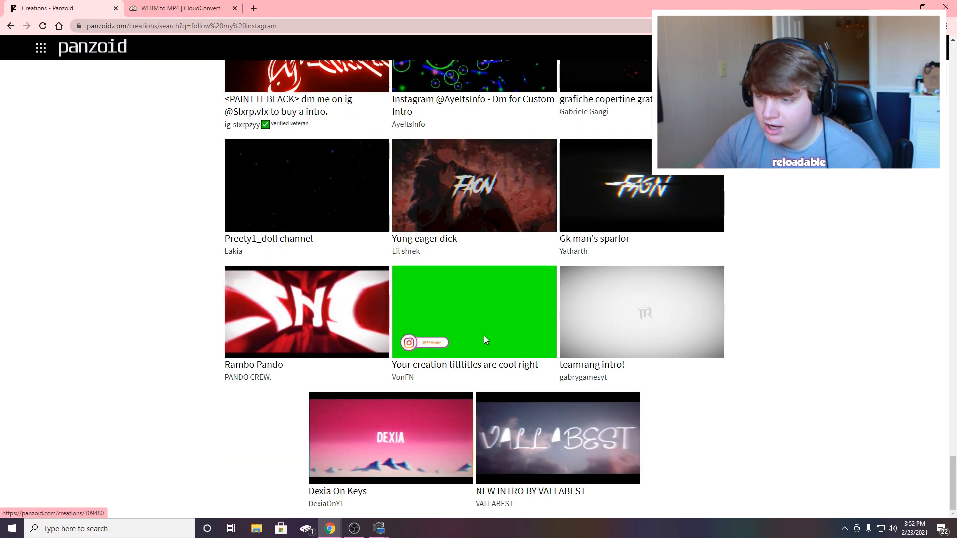
{"action": "left_click", "coordinate": [484, 335]}
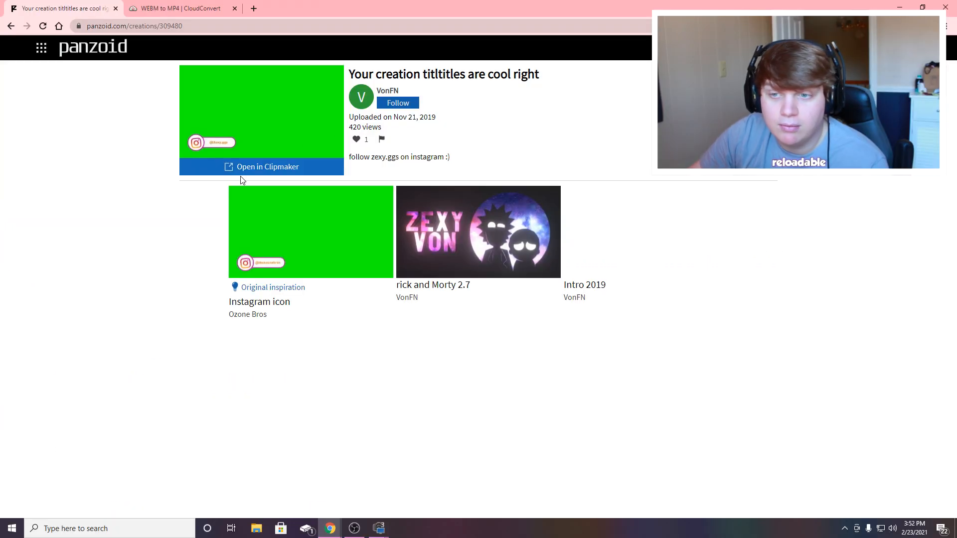
{"action": "left_click", "coordinate": [252, 166]}
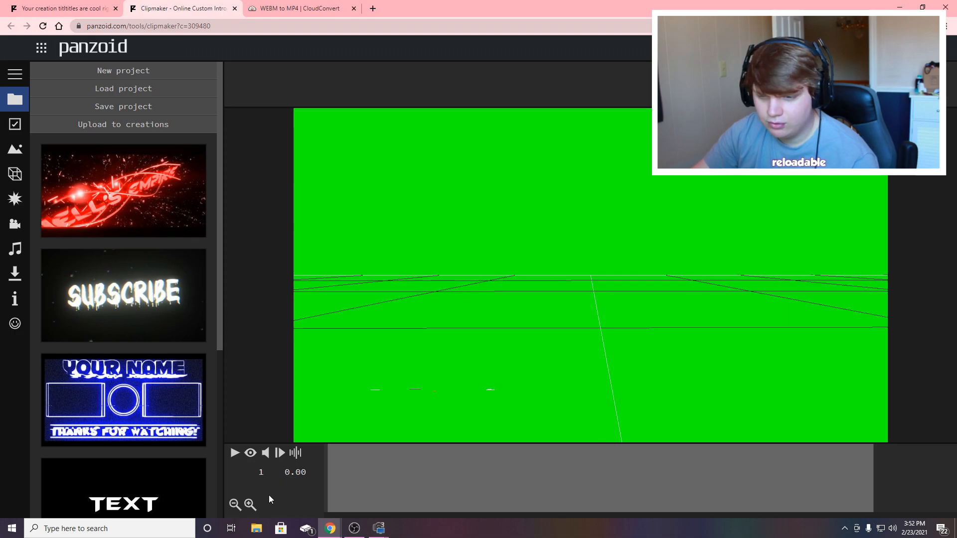
Step: Preview the Instagram banner animation, move the playhead to 1.93 s, and inspect the Circle group in the scene
{"action": "left_click", "coordinate": [234, 453]}
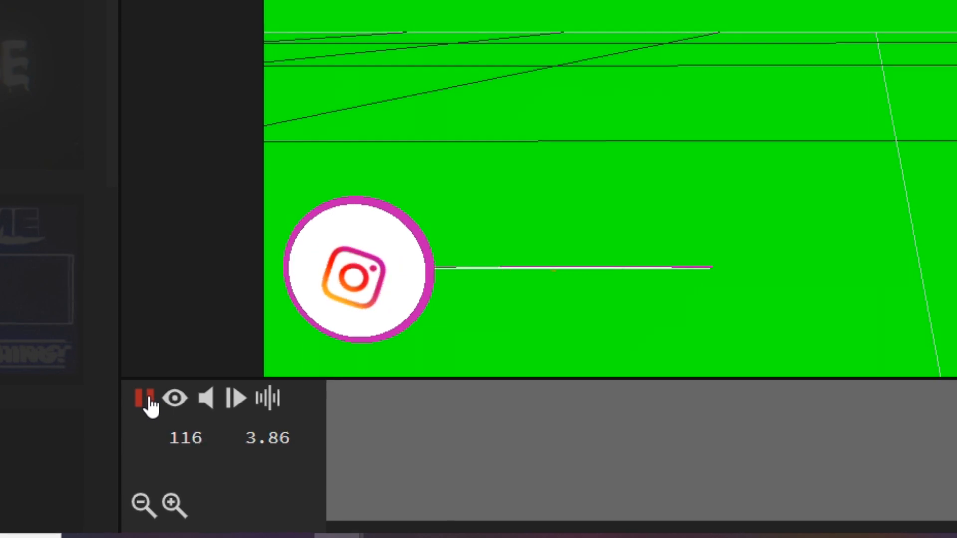
{"action": "left_click", "coordinate": [236, 453]}
{"action": "left_click_drag", "start_coordinate": [402, 481], "coordinate": [544, 474]}
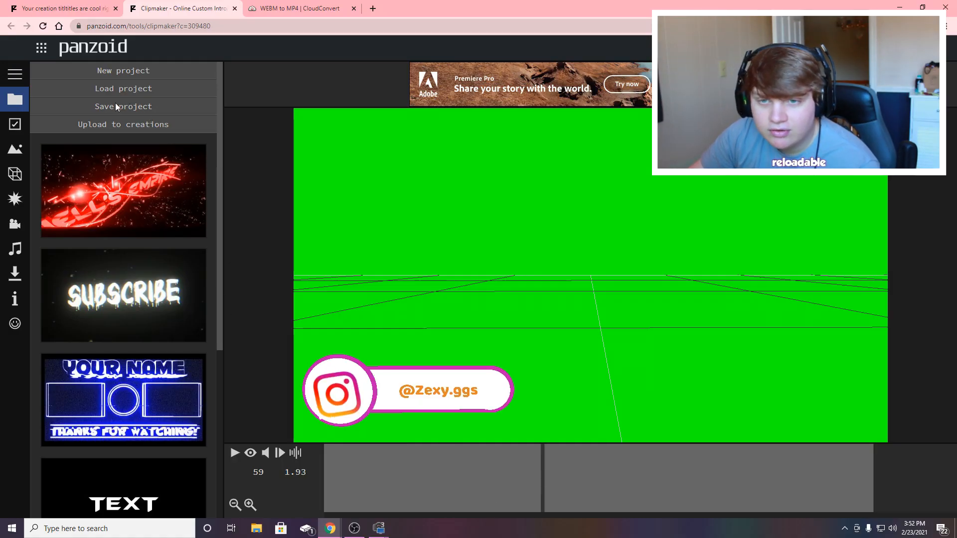
{"action": "left_click", "coordinate": [14, 175]}
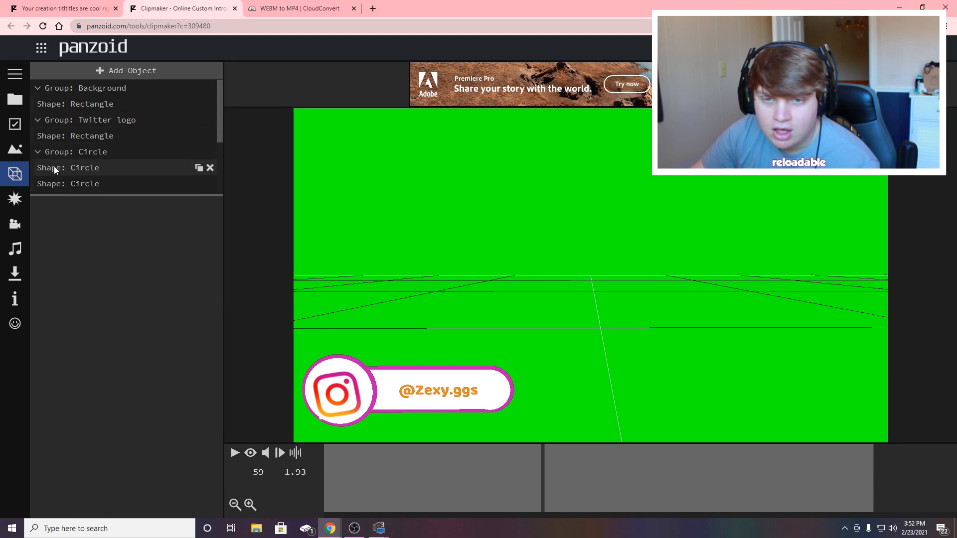
{"action": "left_click", "coordinate": [85, 152]}
{"action": "left_click_drag", "start_coordinate": [573, 279], "coordinate": [626, 212]}
{"action": "scroll", "coordinate": [618, 220], "scroll_direction": "up", "scroll_amount": 2}
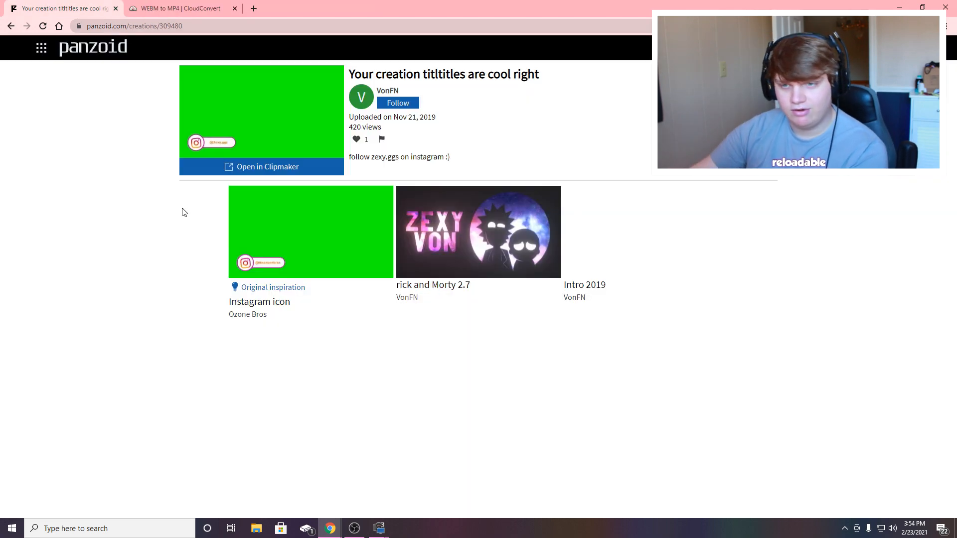
Step: Reopen the Instagram creation in Clipmaker and pause its animation at 2.73 s, where the whole banner is shown
{"action": "left_click", "coordinate": [243, 166]}
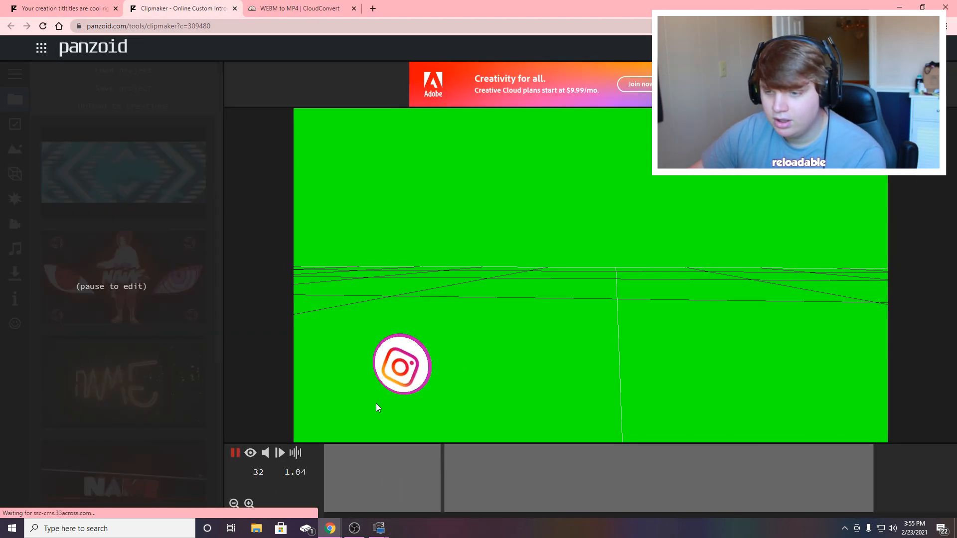
{"action": "left_click", "coordinate": [236, 453]}
{"action": "left_click_drag", "start_coordinate": [613, 283], "coordinate": [558, 248]}
Step: Nudge the Twitter logo group holding the Instagram icon to X -66.84 and Y -31.14 to centre it in its circle
{"action": "left_click", "coordinate": [15, 174]}
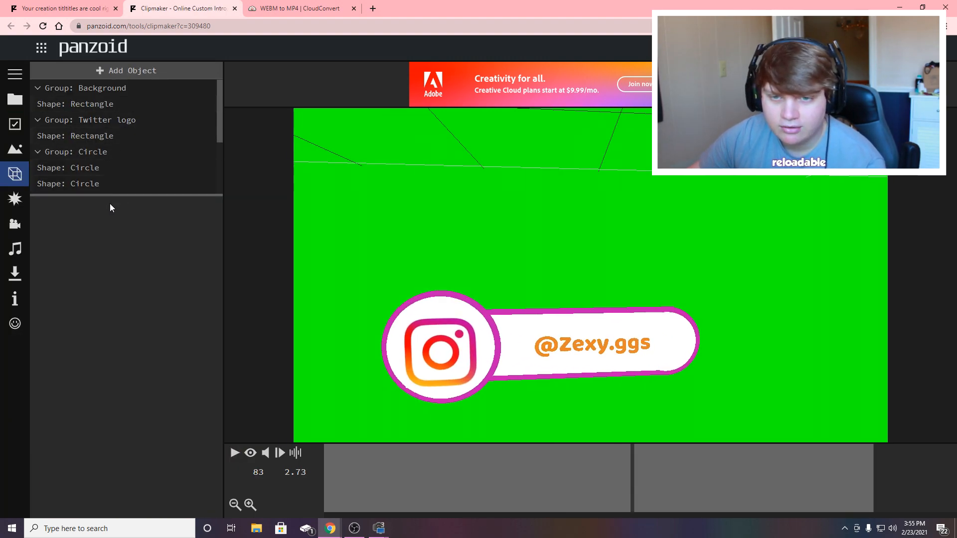
{"action": "scroll", "coordinate": [83, 175], "scroll_direction": "down", "scroll_amount": 2}
{"action": "scroll", "coordinate": [82, 175], "scroll_direction": "up", "scroll_amount": 3}
{"action": "left_click", "coordinate": [103, 120]}
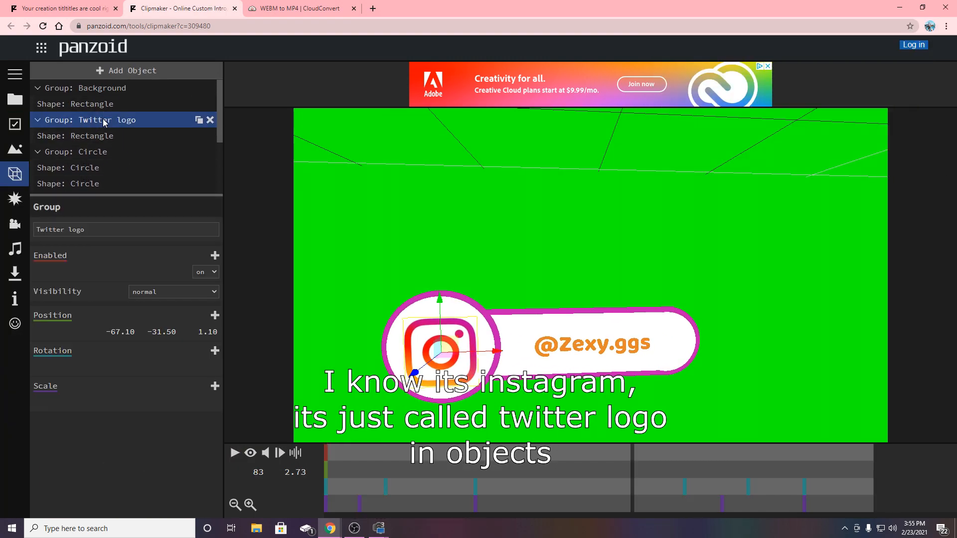
{"action": "scroll", "coordinate": [523, 224], "scroll_direction": "up", "scroll_amount": 5}
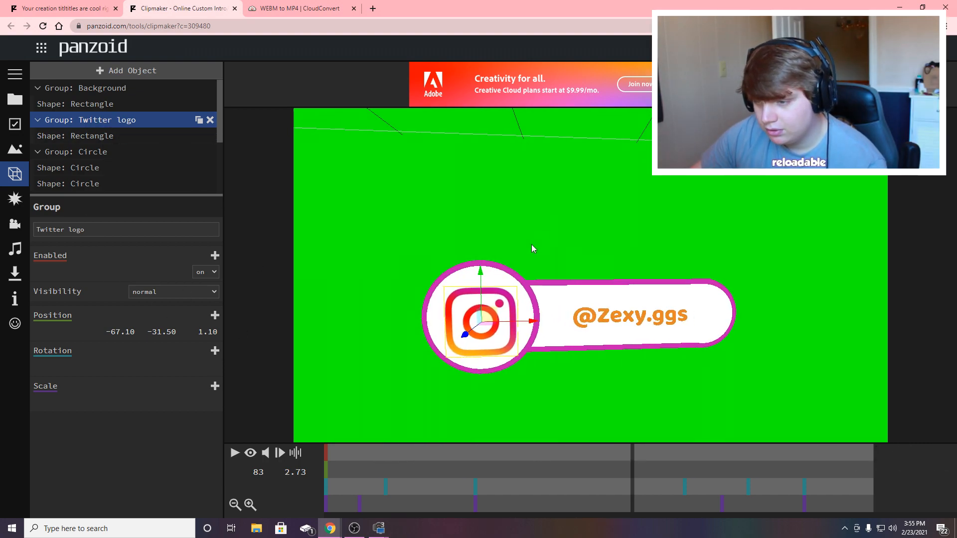
{"action": "left_click_drag", "start_coordinate": [507, 279], "coordinate": [629, 209]}
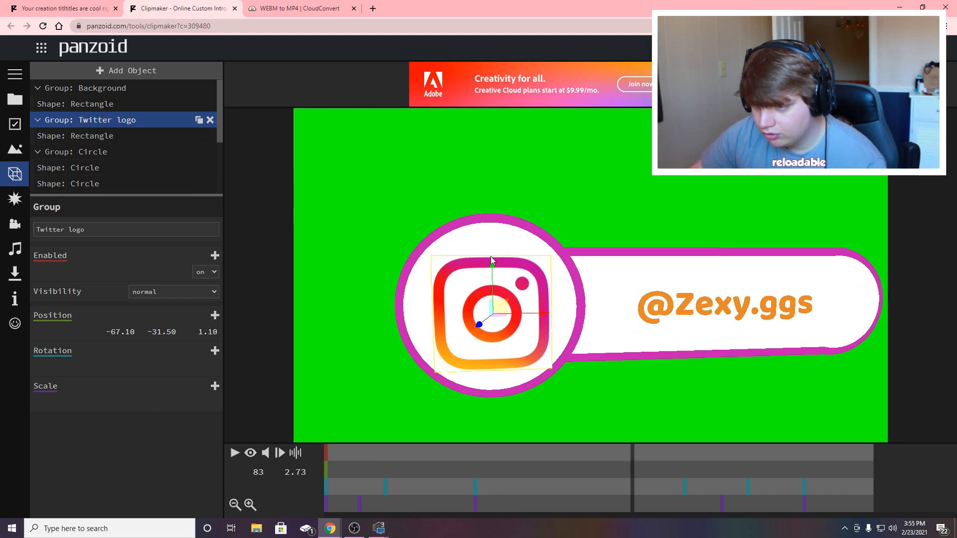
{"action": "left_click_drag", "start_coordinate": [492, 264], "coordinate": [493, 262]}
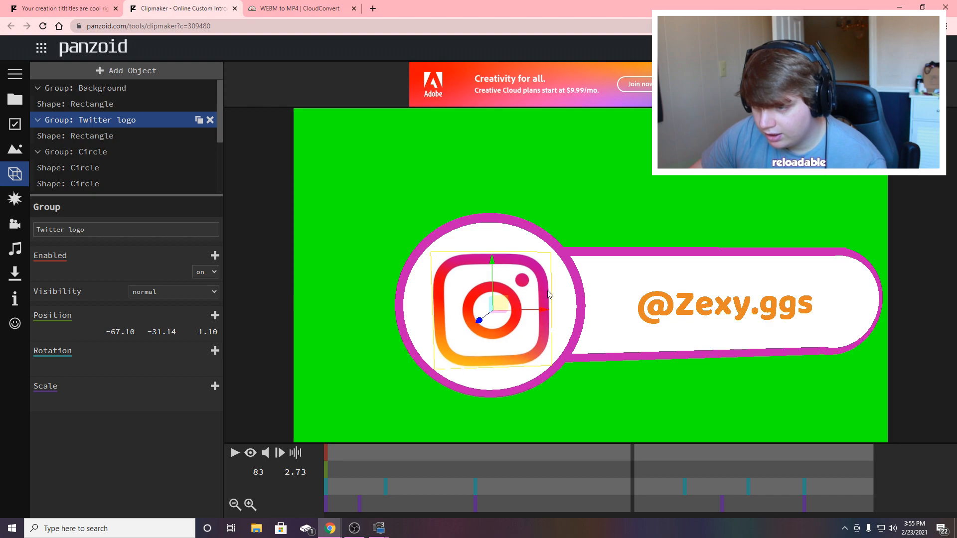
{"action": "left_click_drag", "start_coordinate": [546, 310], "coordinate": [547, 312]}
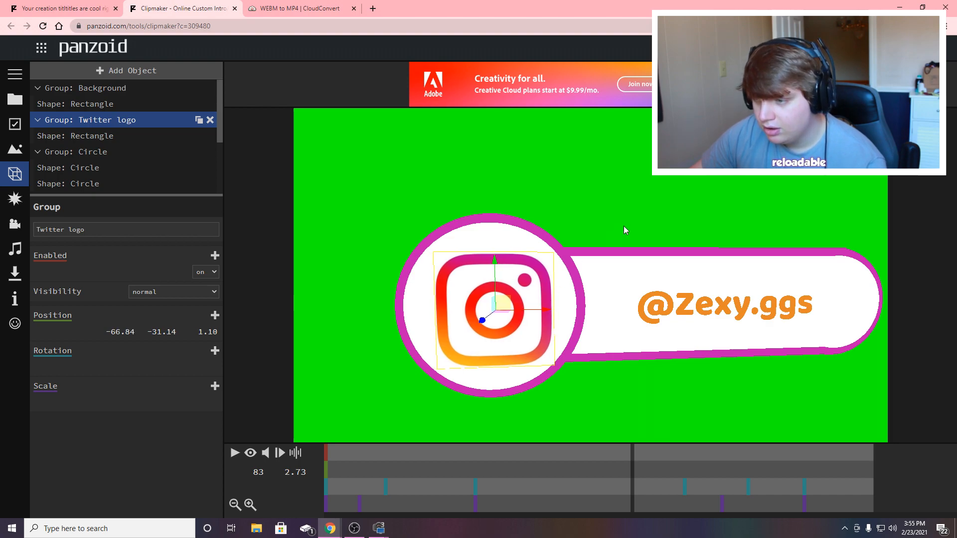
{"action": "scroll", "coordinate": [649, 213], "scroll_direction": "down", "scroll_amount": 5}
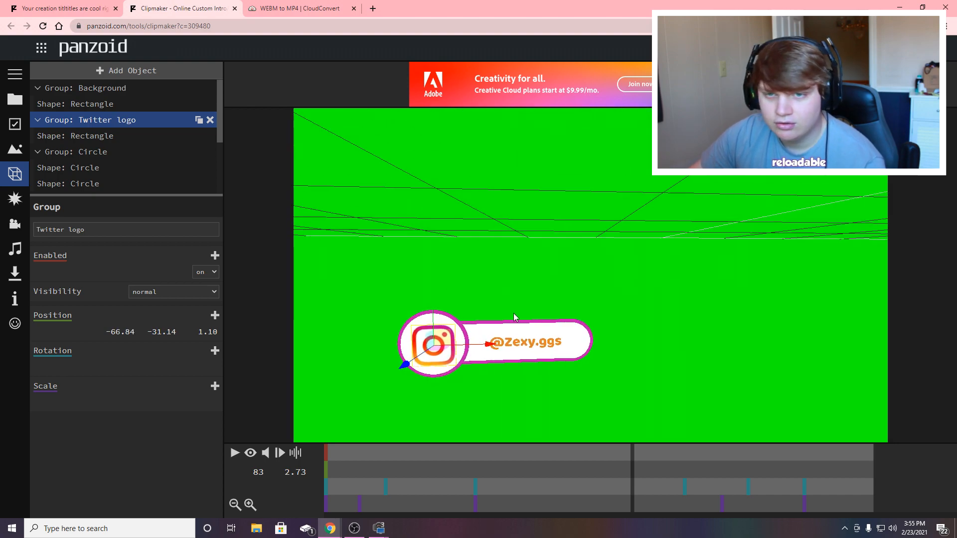
Step: Select the Background group and play the animation to check the repositioned logo
{"action": "left_click", "coordinate": [103, 87]}
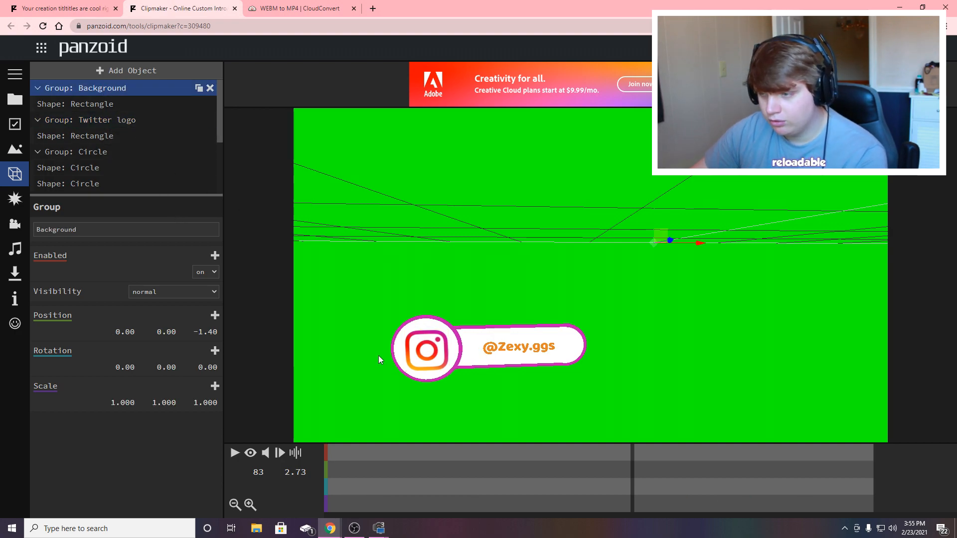
{"action": "left_click_drag", "start_coordinate": [561, 286], "coordinate": [211, 452]}
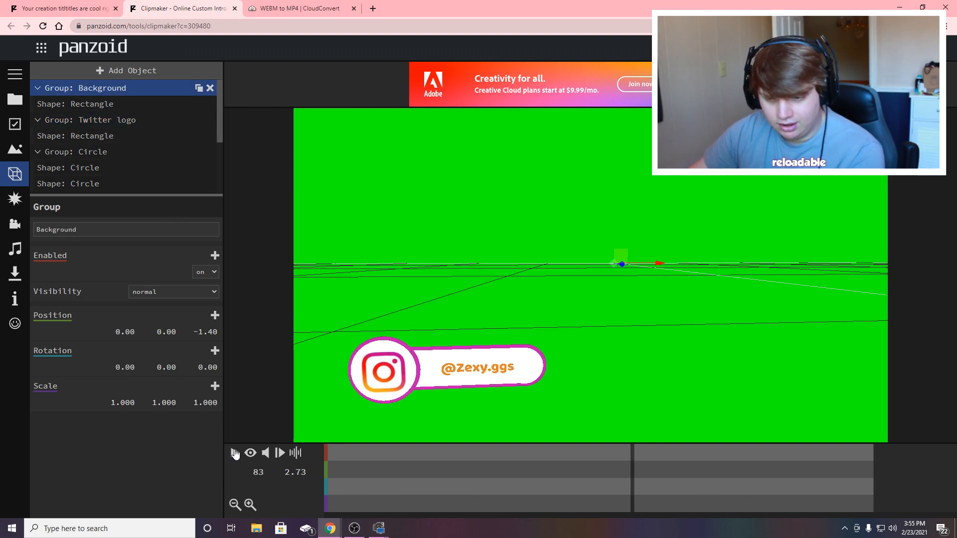
{"action": "left_click", "coordinate": [235, 453]}
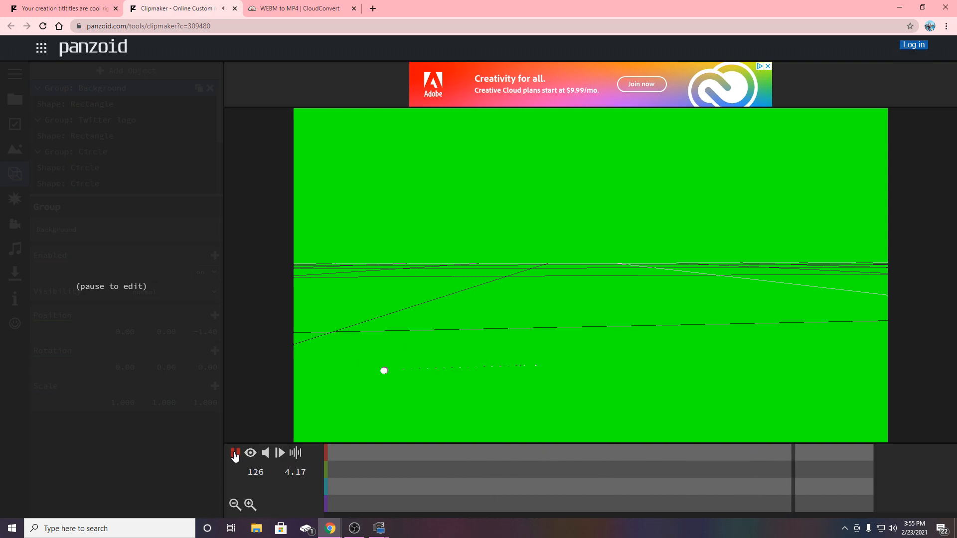
{"action": "left_click", "coordinate": [235, 453]}
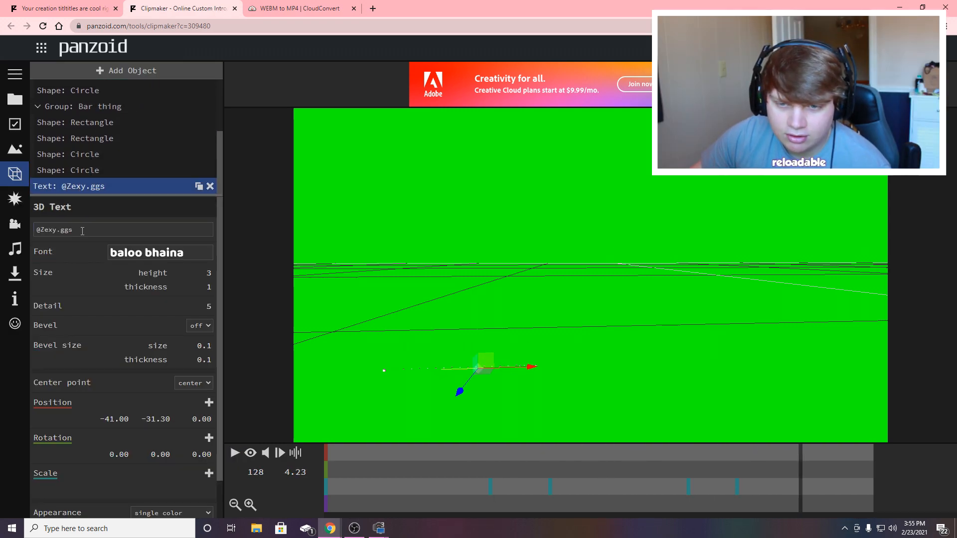
{"action": "type", "text": "norf"}
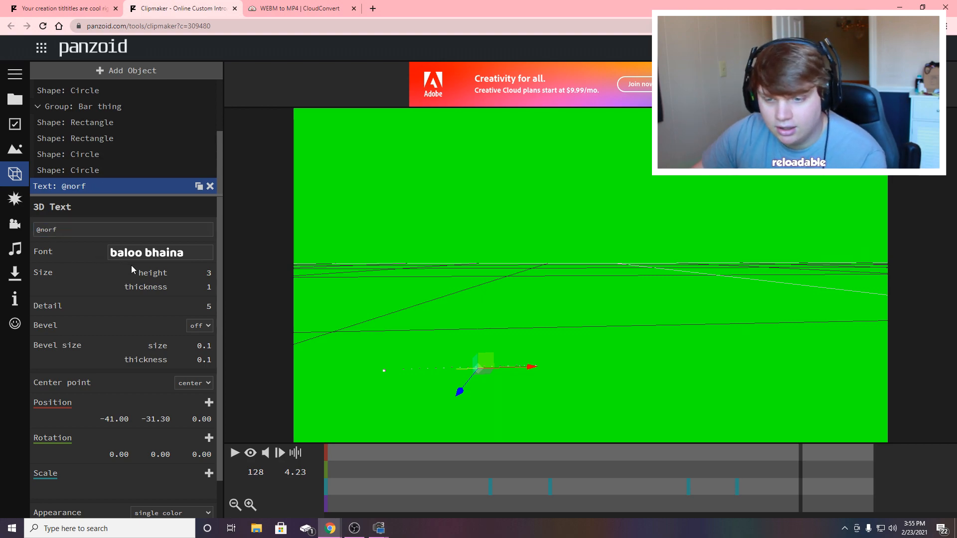
{"action": "left_click", "coordinate": [234, 453]}
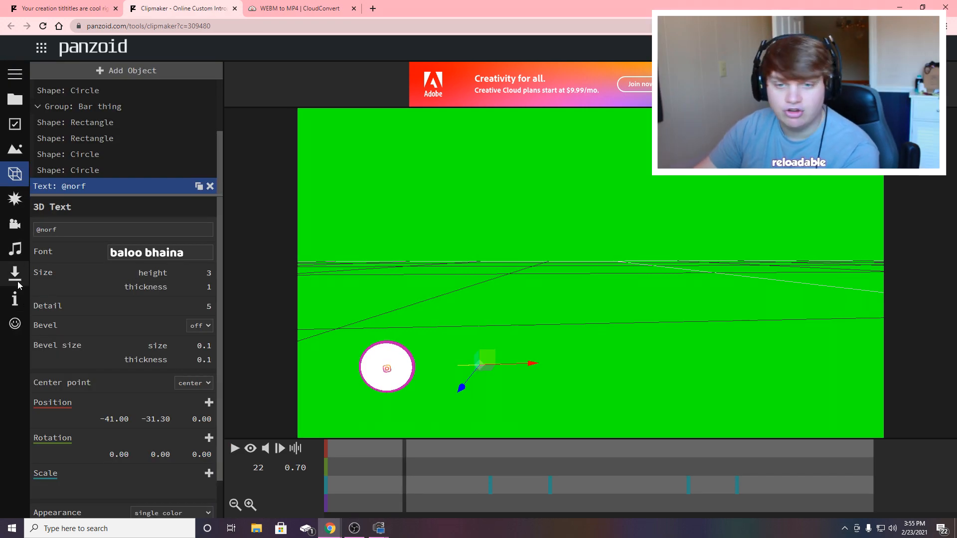
Step: Choose the video render mode, set the format to WEBM, render the Instagram banner, and download it
{"action": "left_click", "coordinate": [17, 280]}
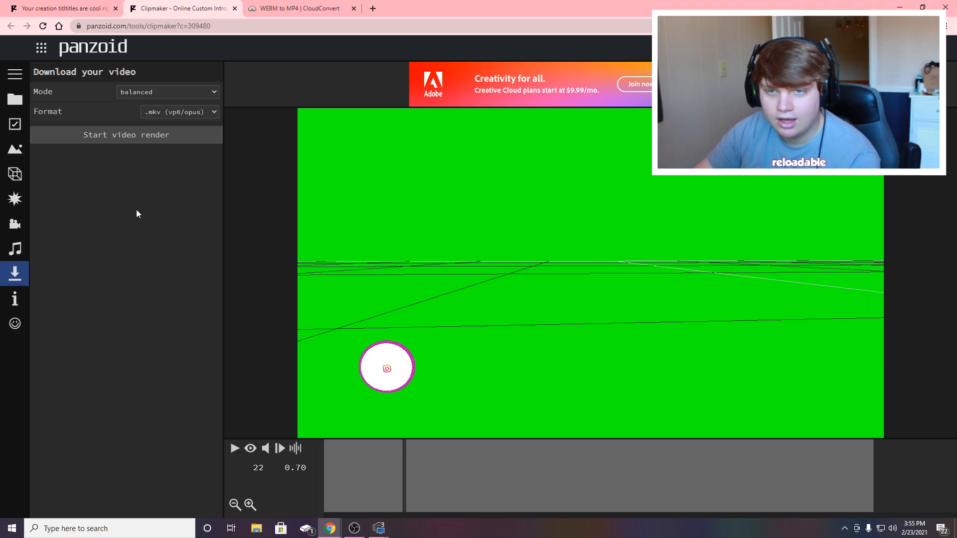
{"action": "left_click", "coordinate": [164, 91]}
{"action": "left_click", "coordinate": [149, 131]}
{"action": "left_click", "coordinate": [154, 111]}
{"action": "left_click", "coordinate": [150, 130]}
{"action": "left_click", "coordinate": [128, 136]}
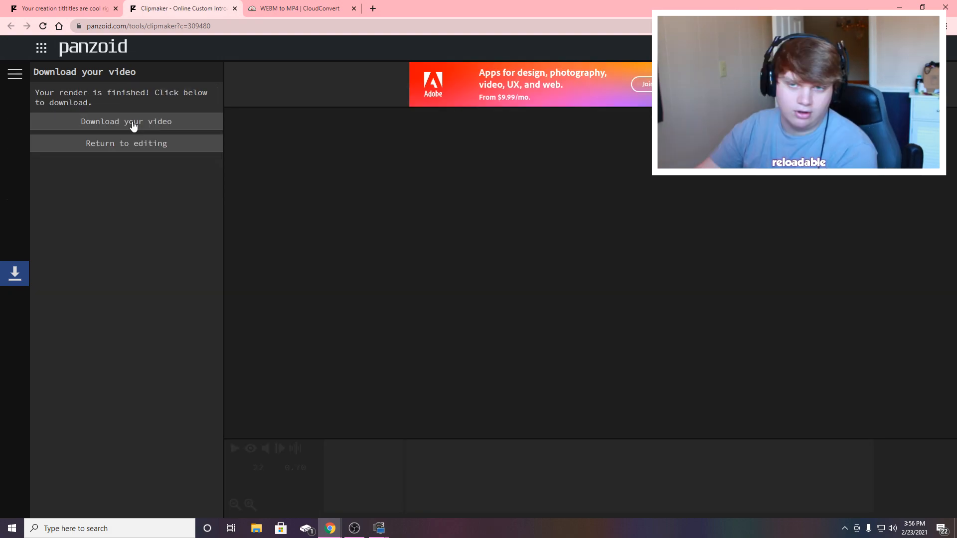
{"action": "left_click", "coordinate": [133, 122]}
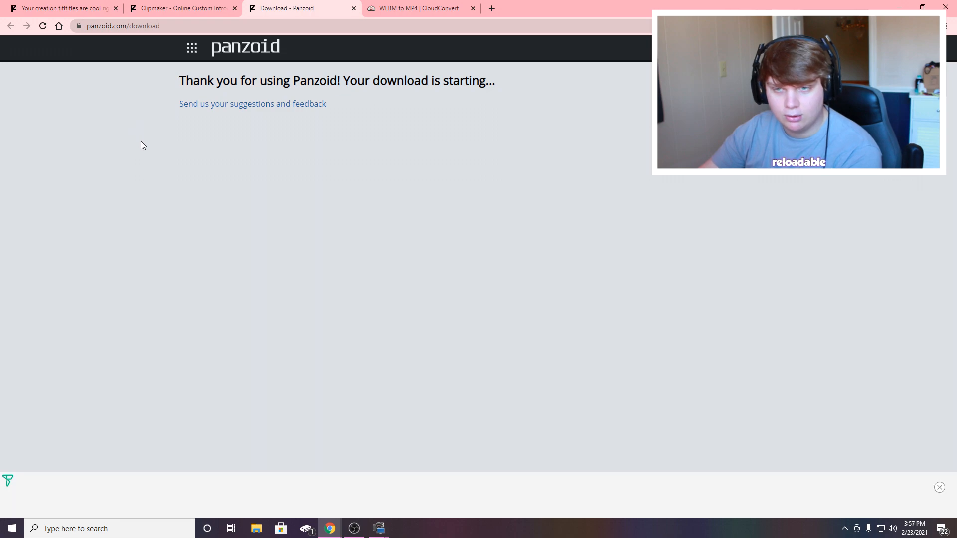
Step: Add the video (3) WEBM file from the Downloads folder to the CloudConvert WEBM to MP4 converter
{"action": "left_click", "coordinate": [404, 9]}
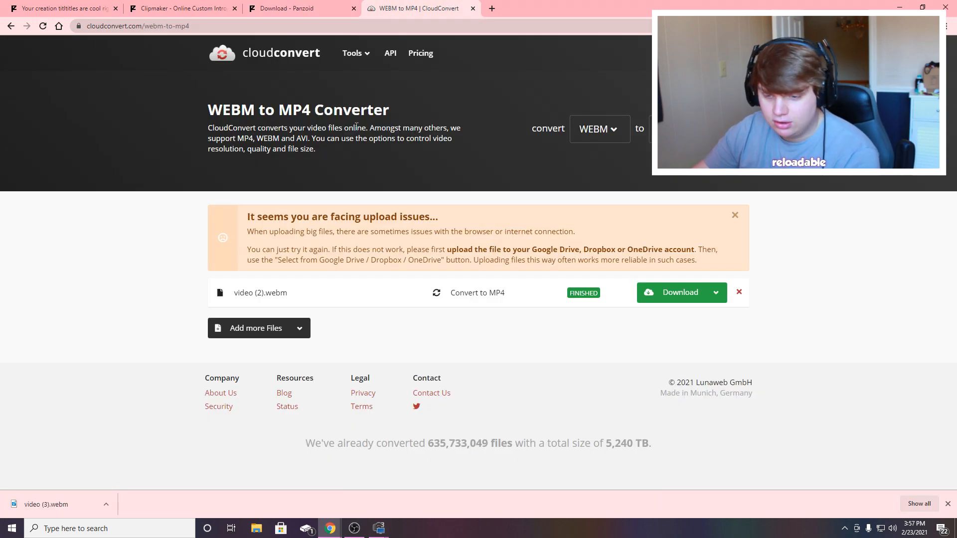
{"action": "left_click", "coordinate": [469, 292]}
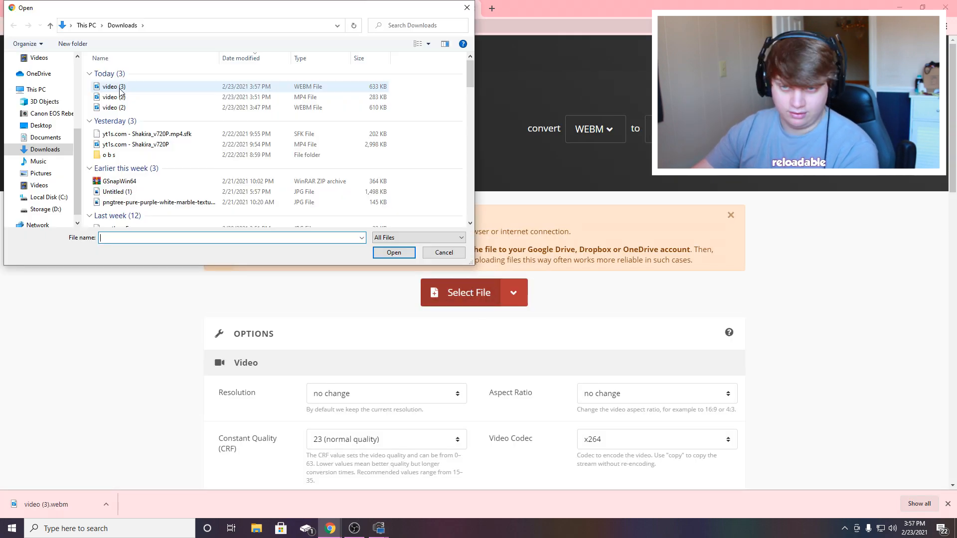
{"action": "left_click", "coordinate": [116, 88]}
{"action": "left_click", "coordinate": [393, 253]}
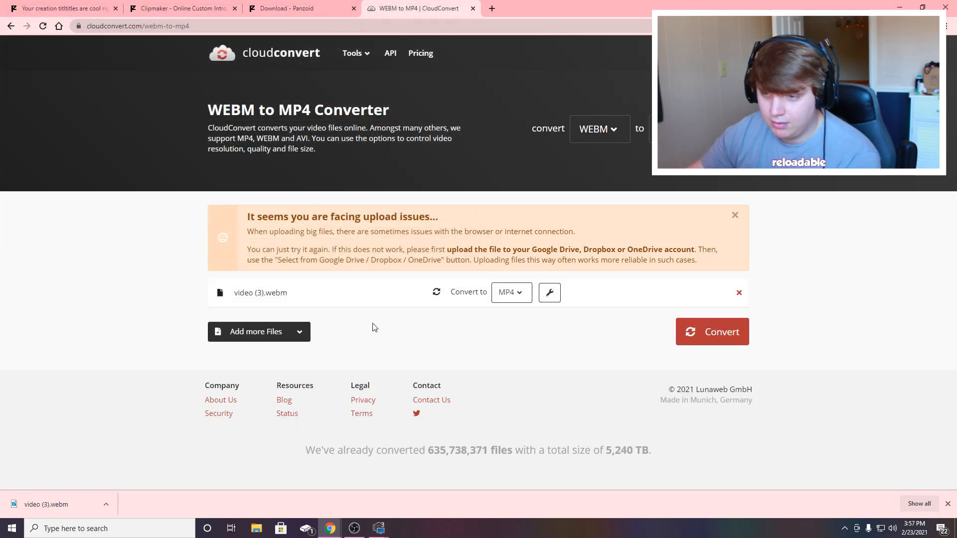
Step: Set the output format to MP4, convert video (3).webm, and download the converted file
{"action": "left_click", "coordinate": [518, 299]}
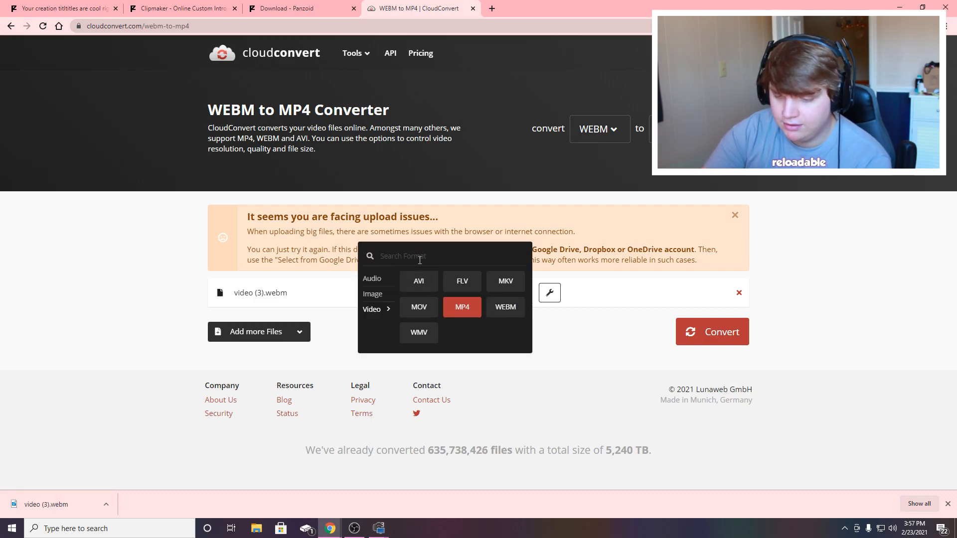
{"action": "type", "text": "mp4"}
{"action": "left_click", "coordinate": [391, 284]}
{"action": "left_click", "coordinate": [687, 328]}
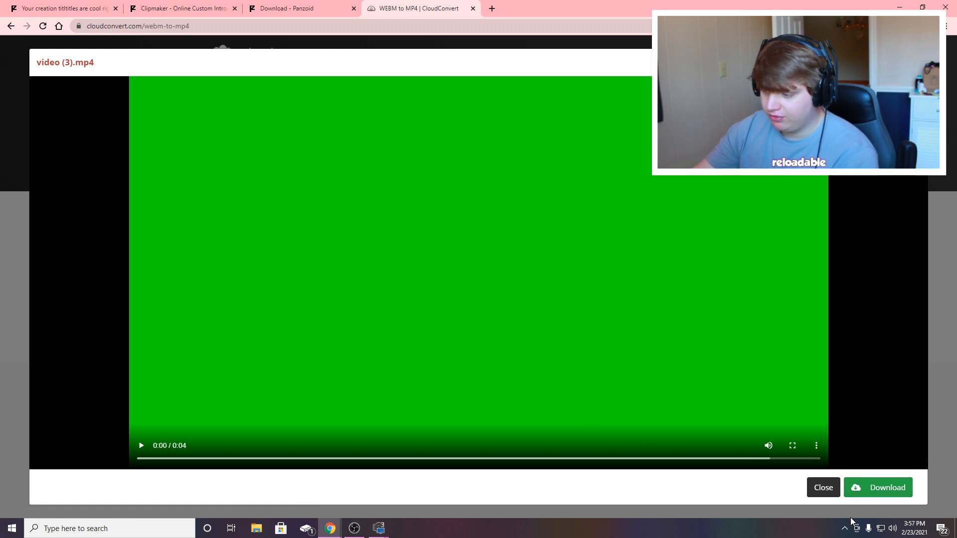
{"action": "left_click", "coordinate": [897, 489]}
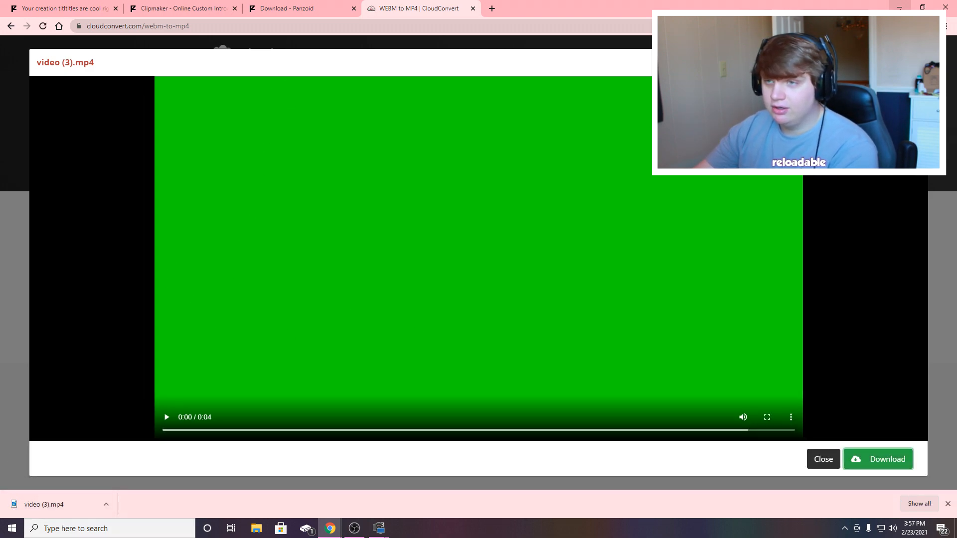
Step: Switch to VEGAS Pro and open video (2) and video (3) from the Downloads folder, keeping the current project video settings
{"action": "left_click", "coordinate": [900, 7]}
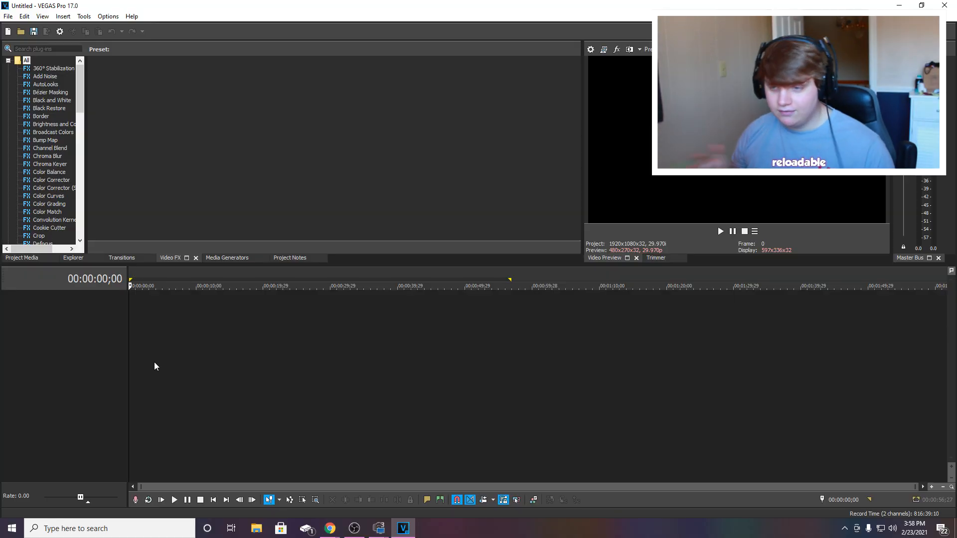
{"action": "left_click", "coordinate": [8, 16]}
{"action": "left_click", "coordinate": [20, 38]}
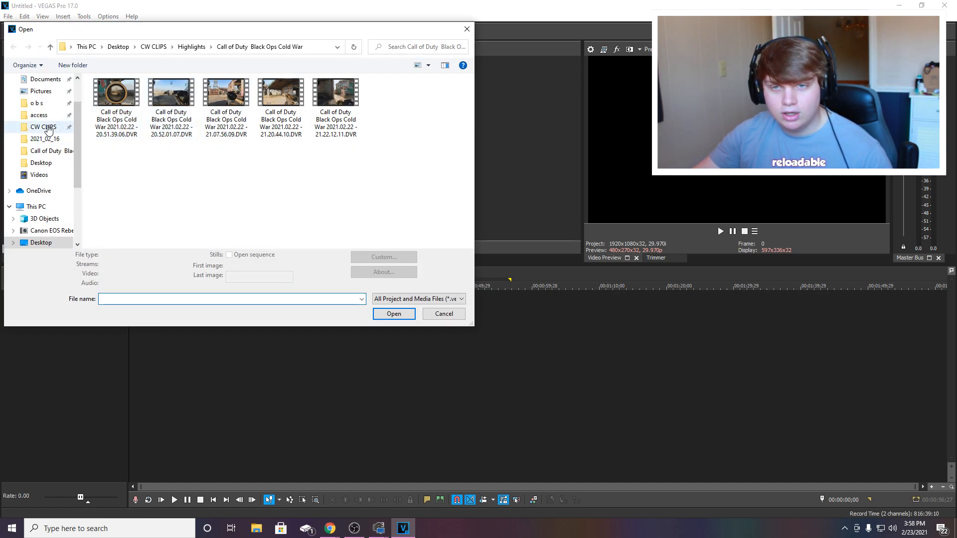
{"action": "scroll", "coordinate": [48, 129], "scroll_direction": "up", "scroll_amount": 2}
{"action": "left_click", "coordinate": [44, 111]}
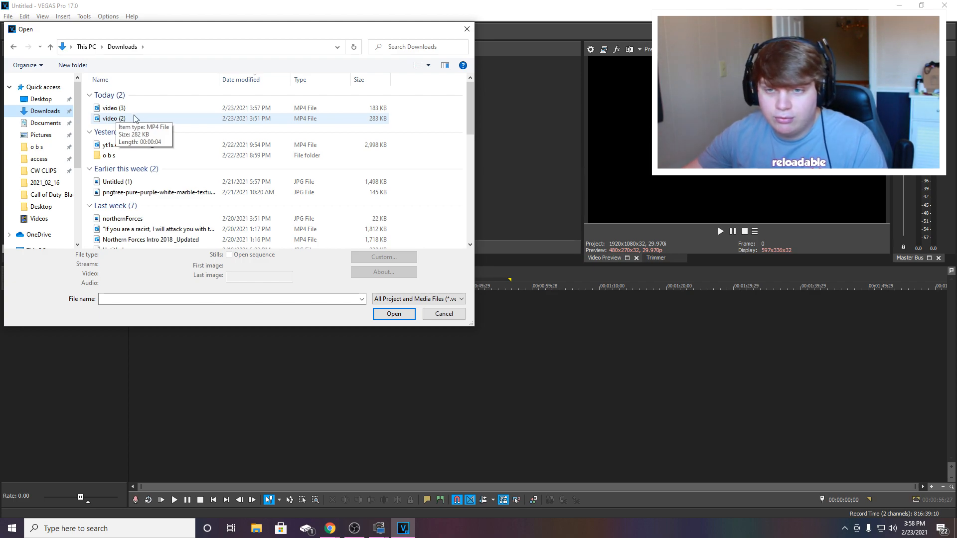
{"action": "left_click", "coordinate": [177, 119]}
{"action": "left_click", "coordinate": [177, 109], "text": "ctrl"}
{"action": "left_click", "coordinate": [393, 313]}
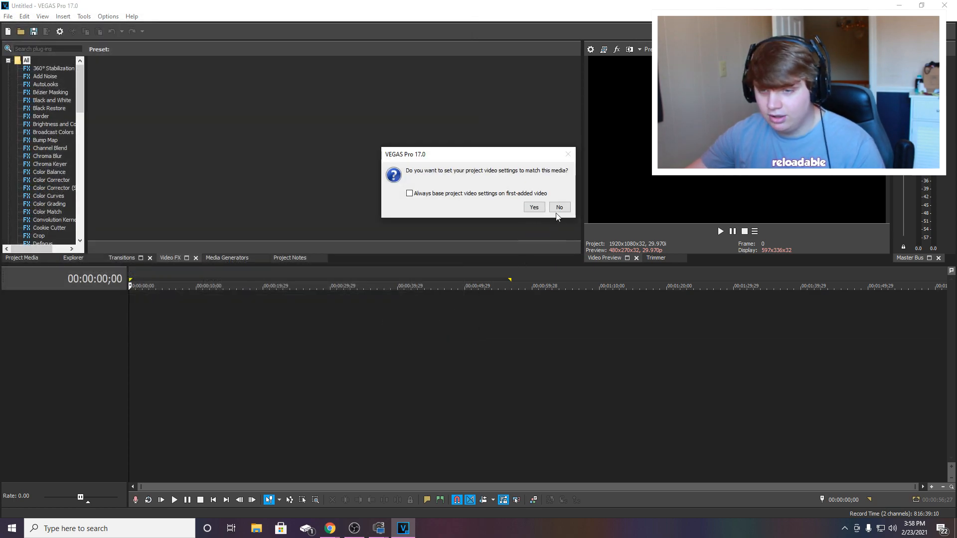
{"action": "left_click", "coordinate": [556, 212]}
Step: Disable resampling in the event switches of the video (2) clip on the timeline
{"action": "right_click", "coordinate": [140, 312]}
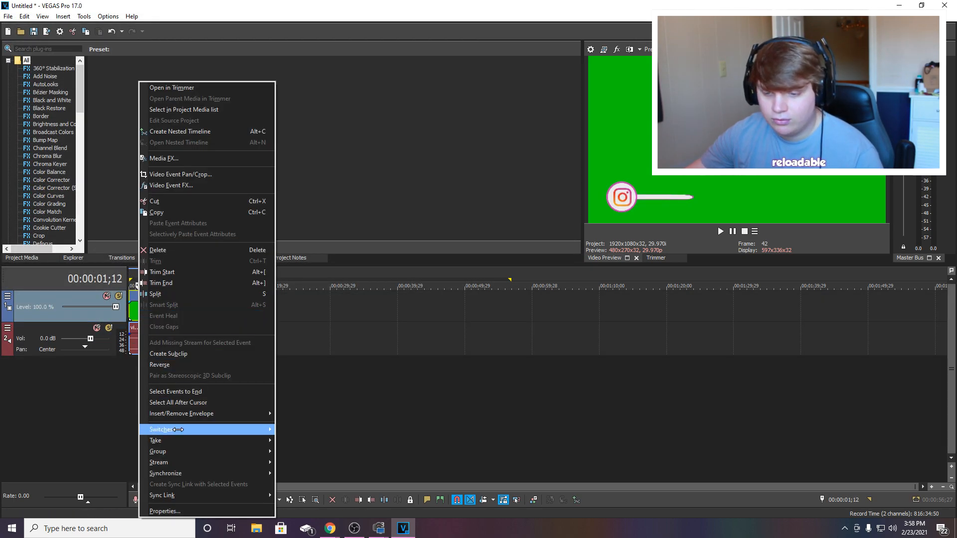
{"action": "key", "text": "Escape"}
{"action": "right_click", "coordinate": [171, 310]}
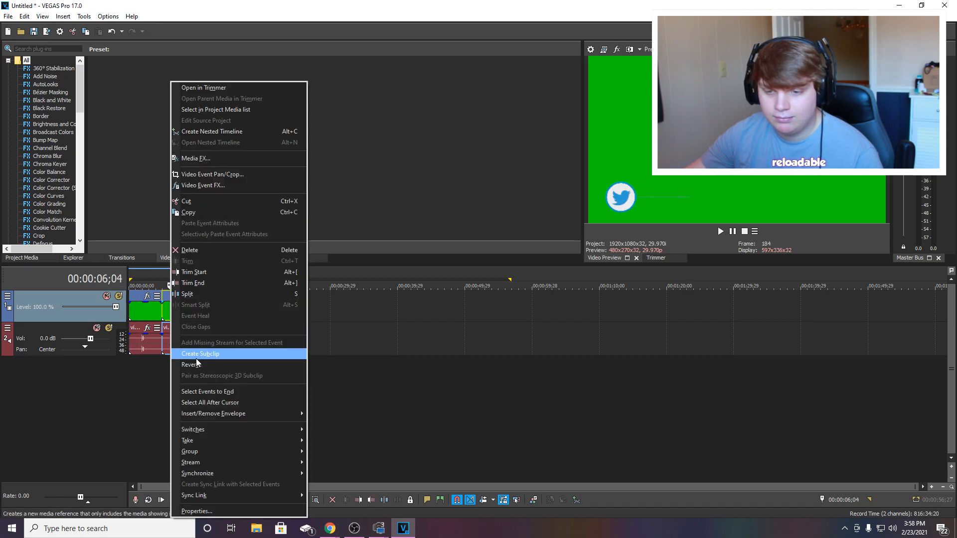
{"action": "mouse_move", "coordinate": [199, 429]}
{"action": "left_click", "coordinate": [349, 516]}
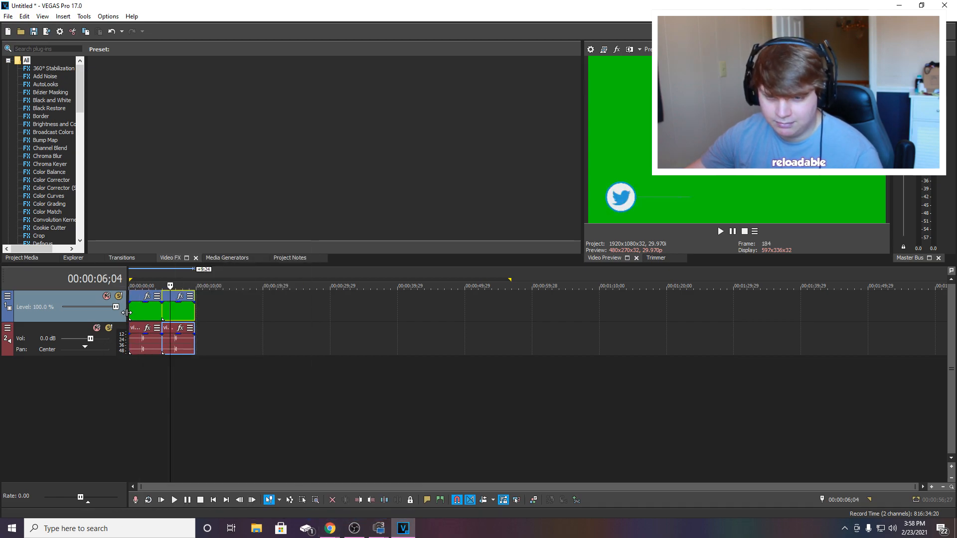
Step: Lower the audio gain of the video (3) and video (2) clips to -Inf. dB
{"action": "scroll", "coordinate": [173, 355], "scroll_direction": "up", "scroll_amount": 4}
{"action": "key", "text": "Home"}
{"action": "left_click", "coordinate": [204, 310]}
{"action": "left_click", "coordinate": [328, 312]}
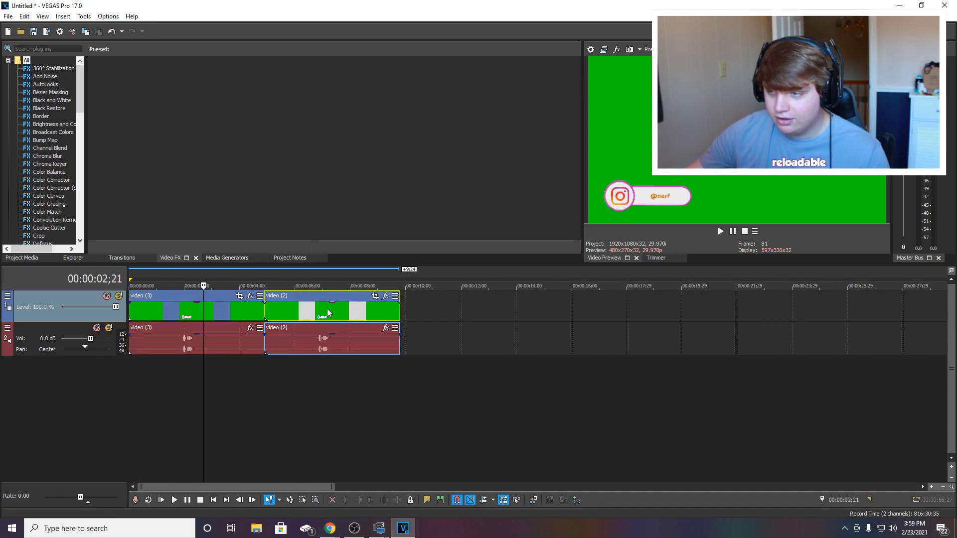
{"action": "left_click", "coordinate": [191, 313]}
{"action": "left_click_drag", "start_coordinate": [329, 312], "coordinate": [328, 299]}
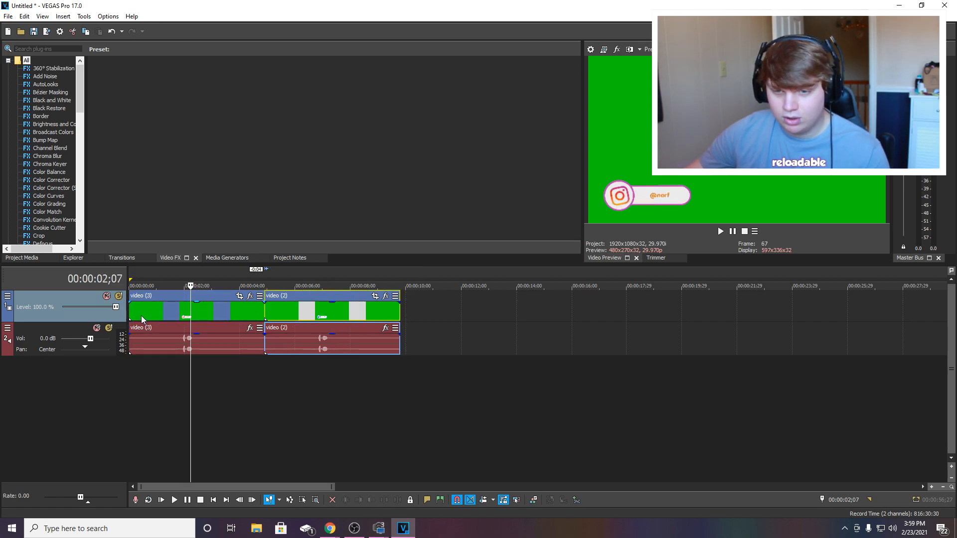
{"action": "left_click", "coordinate": [130, 343]}
{"action": "left_click", "coordinate": [175, 339]}
{"action": "left_click_drag", "start_coordinate": [197, 330], "coordinate": [196, 358]}
{"action": "left_click", "coordinate": [318, 339]}
{"action": "left_click_drag", "start_coordinate": [332, 335], "coordinate": [334, 362]}
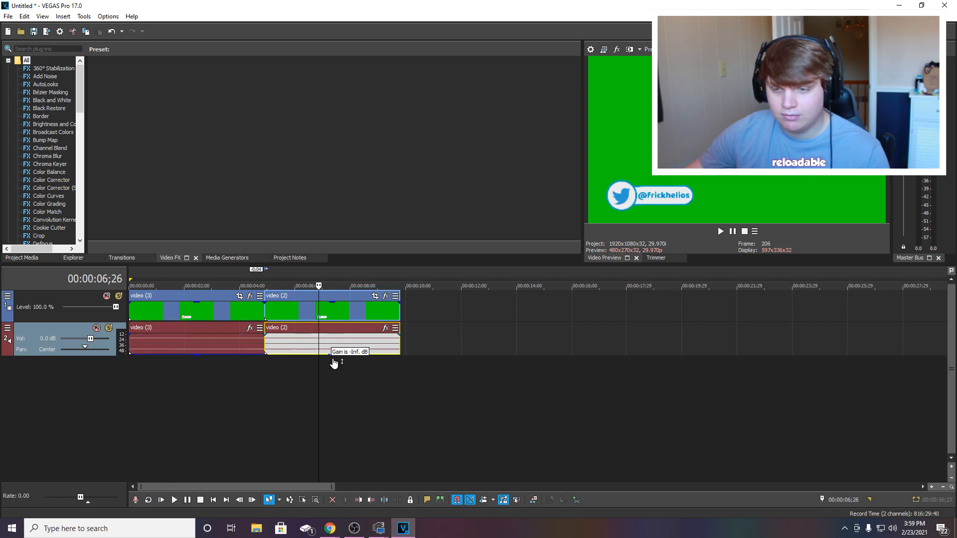
{"action": "left_click", "coordinate": [133, 312]}
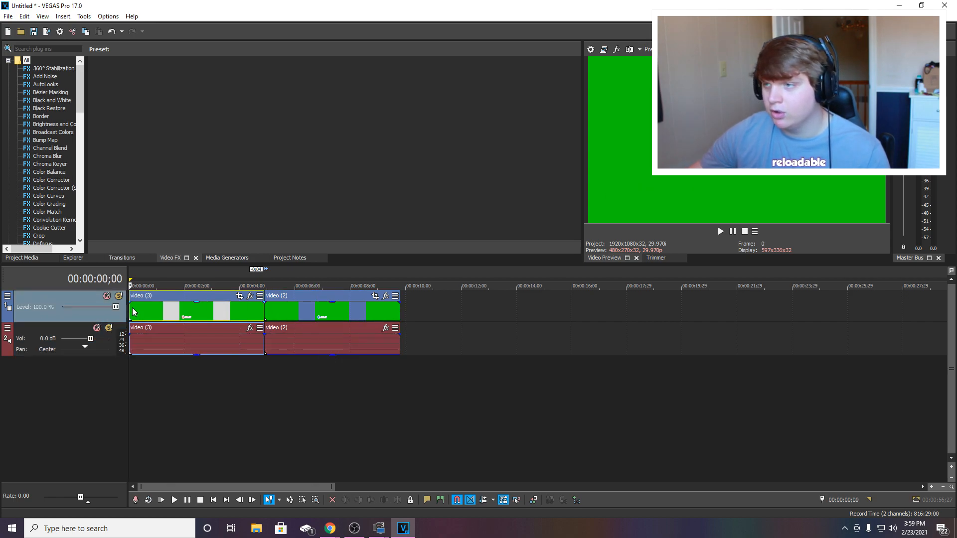
Step: In the project properties, set the resample mode to Disable resample and the frame rate to 60
{"action": "left_click", "coordinate": [8, 17]}
{"action": "left_click", "coordinate": [591, 50]}
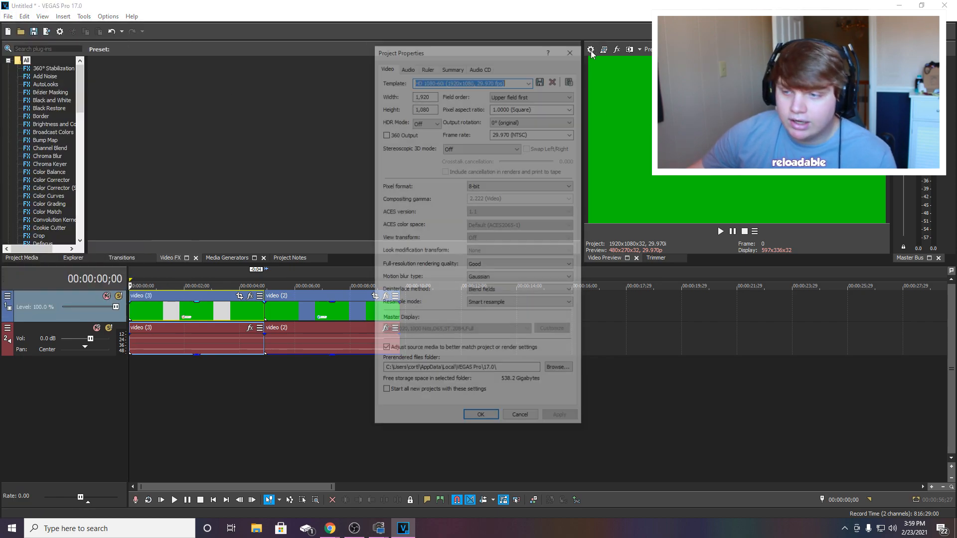
{"action": "left_click", "coordinate": [518, 304]}
{"action": "left_click", "coordinate": [484, 330]}
{"action": "left_click", "coordinate": [503, 132]}
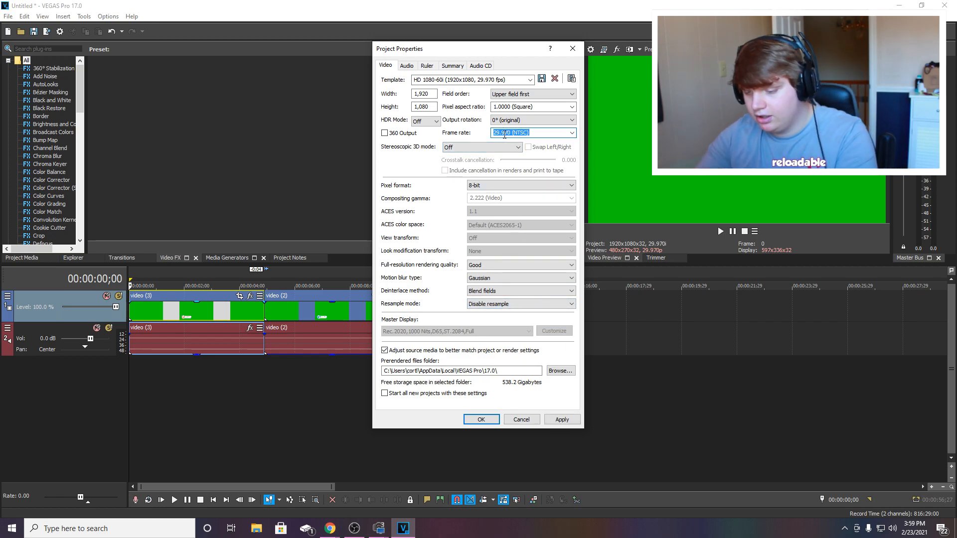
{"action": "type", "text": "60"}
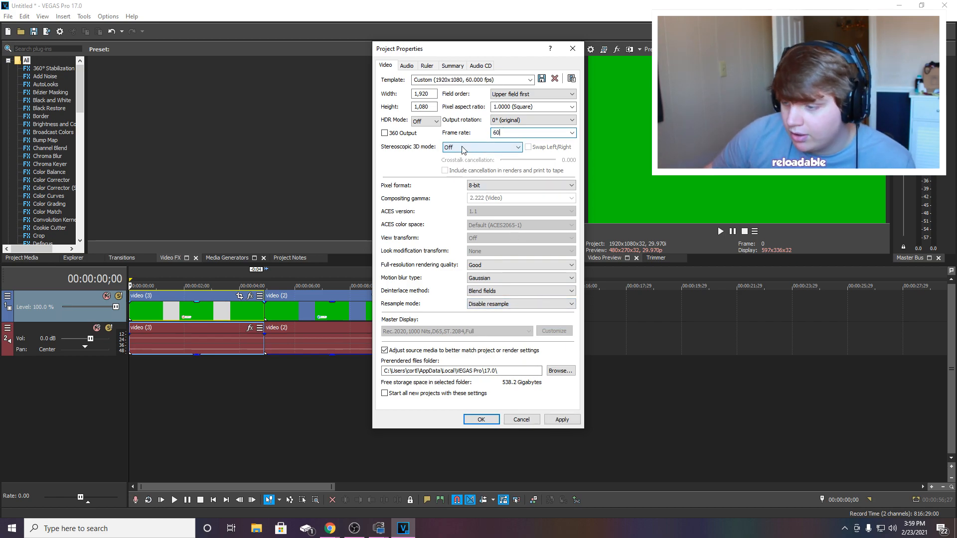
{"action": "left_click", "coordinate": [481, 419]}
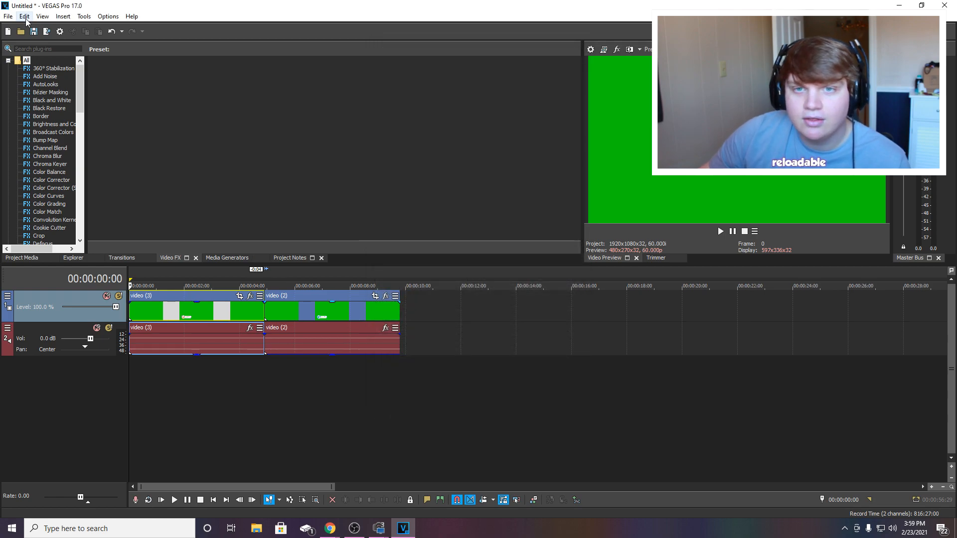
Step: Start a Render As, turn off the favorites-only filter, and search the render templates for "mp4"
{"action": "left_click", "coordinate": [8, 16]}
{"action": "left_click", "coordinate": [26, 92]}
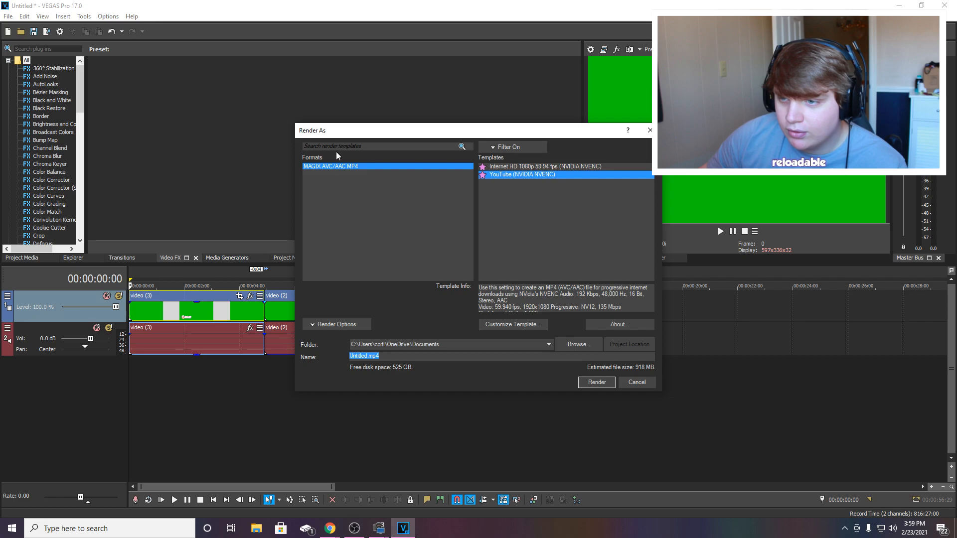
{"action": "left_click", "coordinate": [498, 147]}
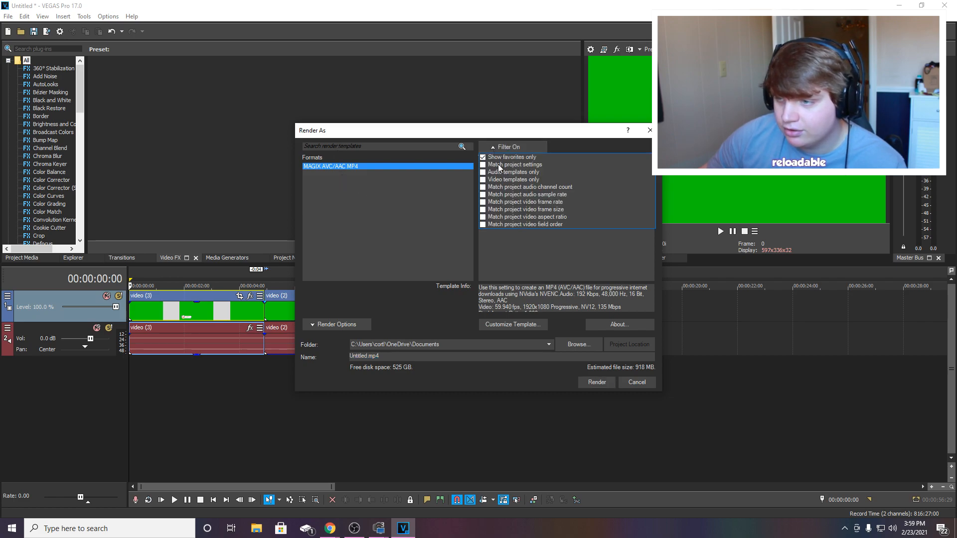
{"action": "left_click", "coordinate": [496, 159]}
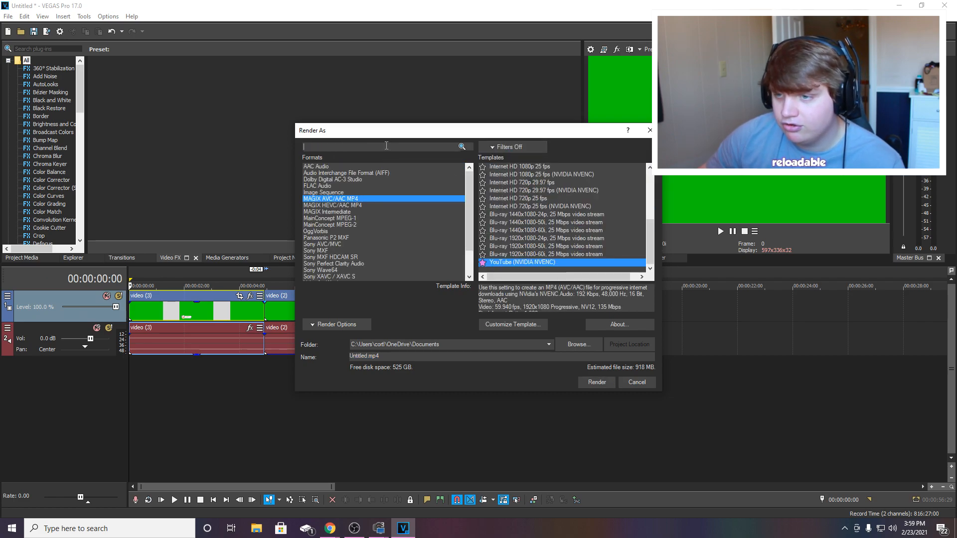
{"action": "type", "text": "mp4"}
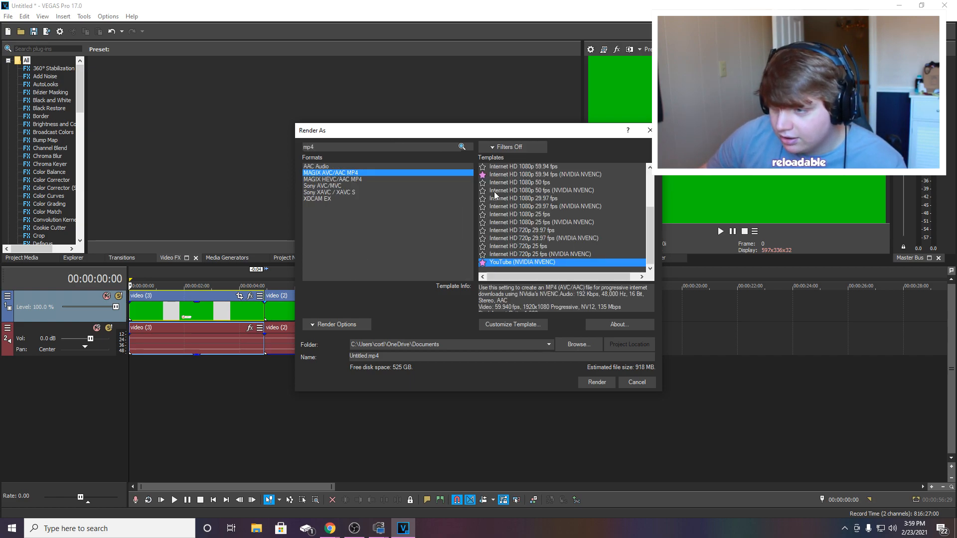
Step: Customize the Internet HD 1080p 59.94 fps (NVIDIA NVENC) template with 135,000,000 bps maximum and average bit rates, High quality preset, and CBR mode
{"action": "left_click", "coordinate": [540, 175]}
{"action": "left_click", "coordinate": [514, 324]}
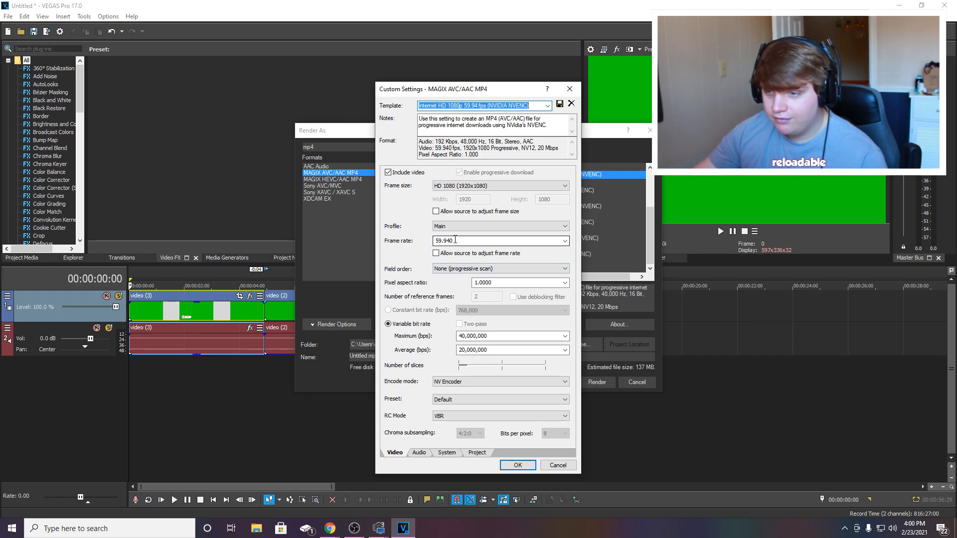
{"action": "left_click", "coordinate": [553, 341]}
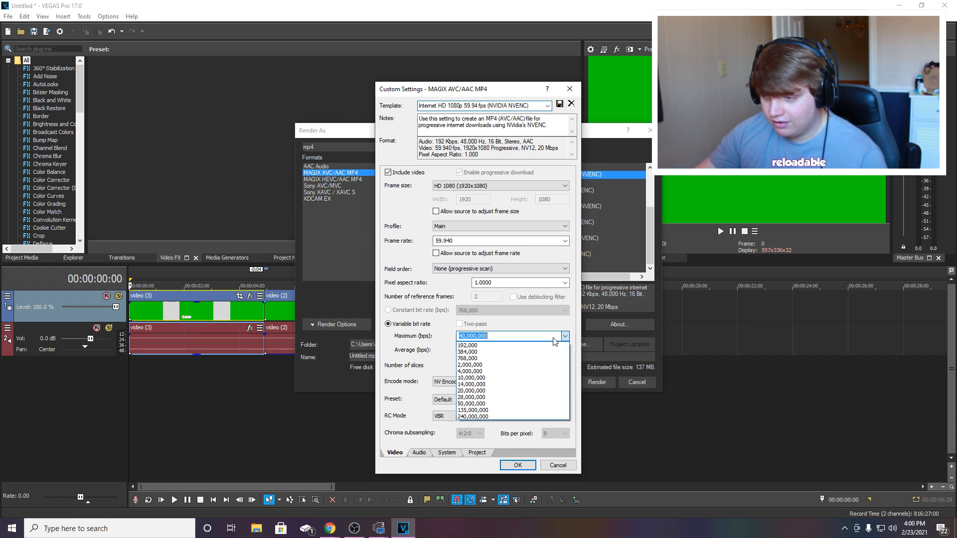
{"action": "left_click", "coordinate": [497, 394]}
{"action": "left_click", "coordinate": [565, 350]}
{"action": "left_click", "coordinate": [474, 419]}
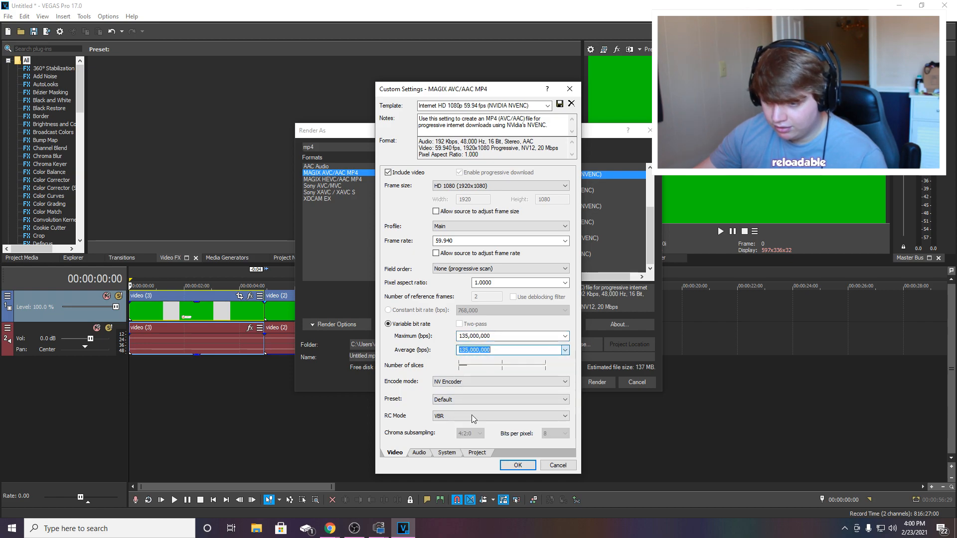
{"action": "left_click", "coordinate": [447, 402]}
{"action": "left_click", "coordinate": [448, 421]}
{"action": "left_click", "coordinate": [441, 416]}
{"action": "left_click", "coordinate": [437, 432]}
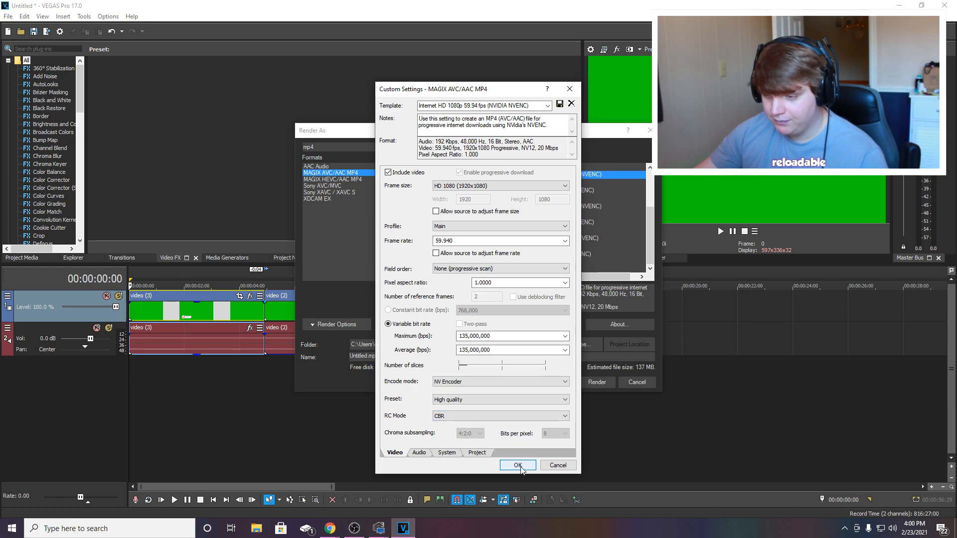
{"action": "left_click", "coordinate": [518, 465]}
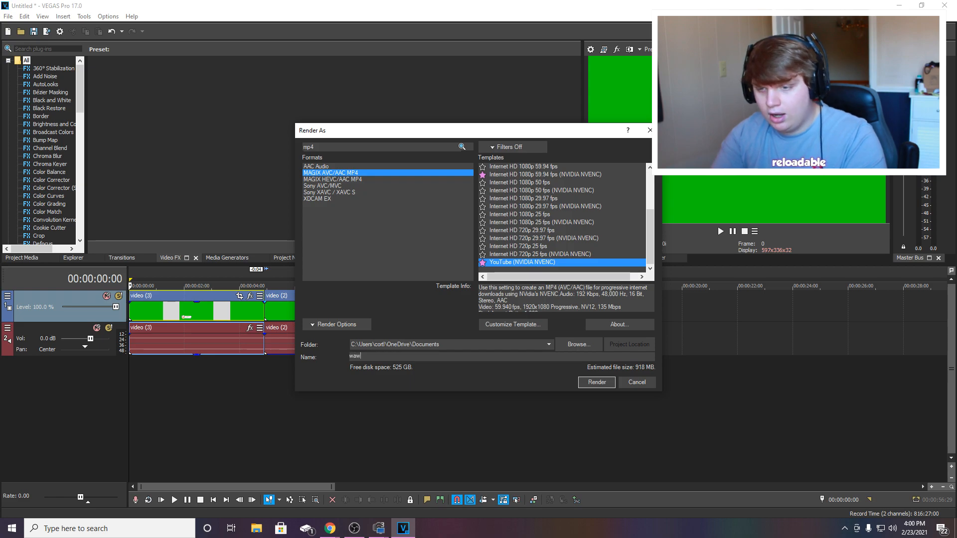
Step: Render the timeline as wawawewa with the YouTube (NVIDIA NVENC) template, and close VEGAS Pro without saving the project
{"action": "left_click", "coordinate": [606, 384]}
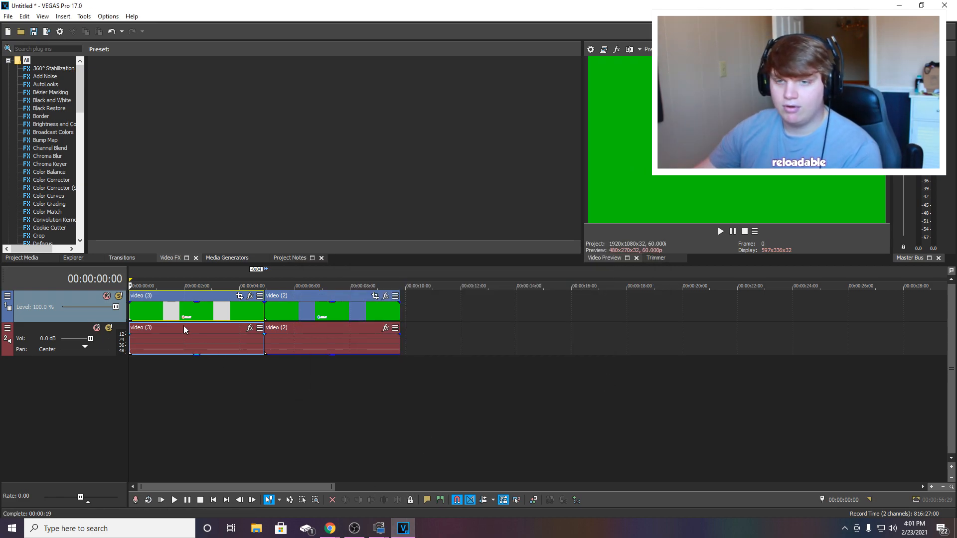
{"action": "left_click", "coordinate": [158, 320]}
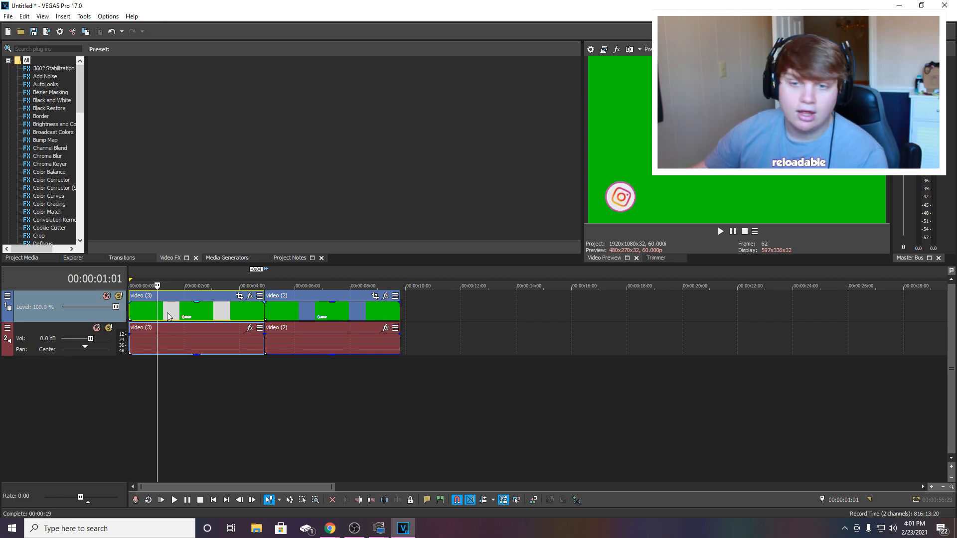
{"action": "left_click", "coordinate": [952, 6]}
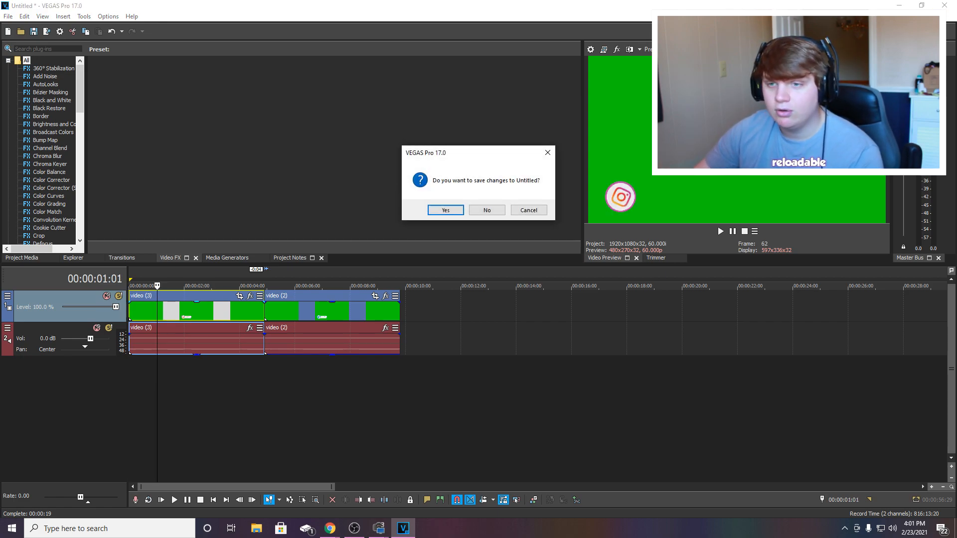
{"action": "left_click", "coordinate": [476, 211]}
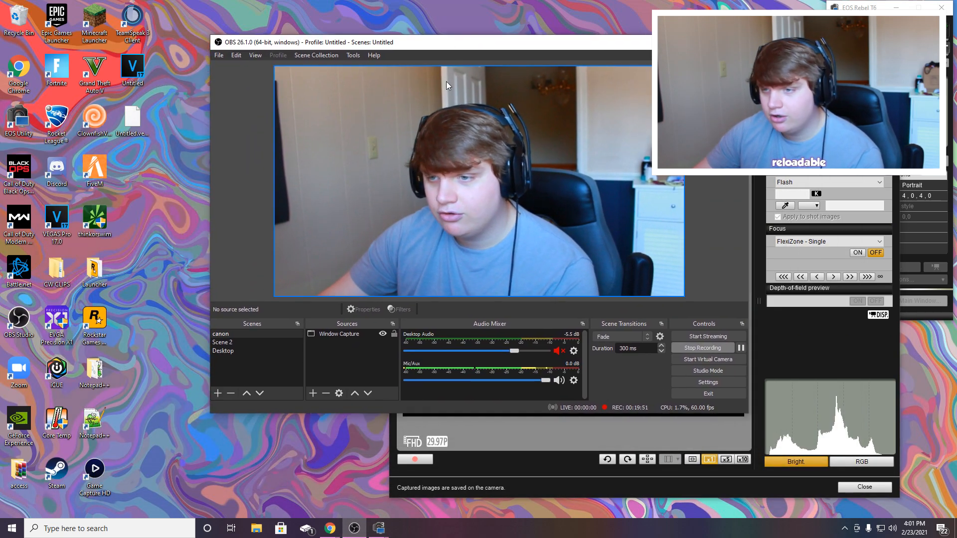
Step: In OBS, add a media source named "SC" to the canon scene using wawawewa.mp4 from the Documents folder
{"action": "left_click", "coordinate": [309, 394]}
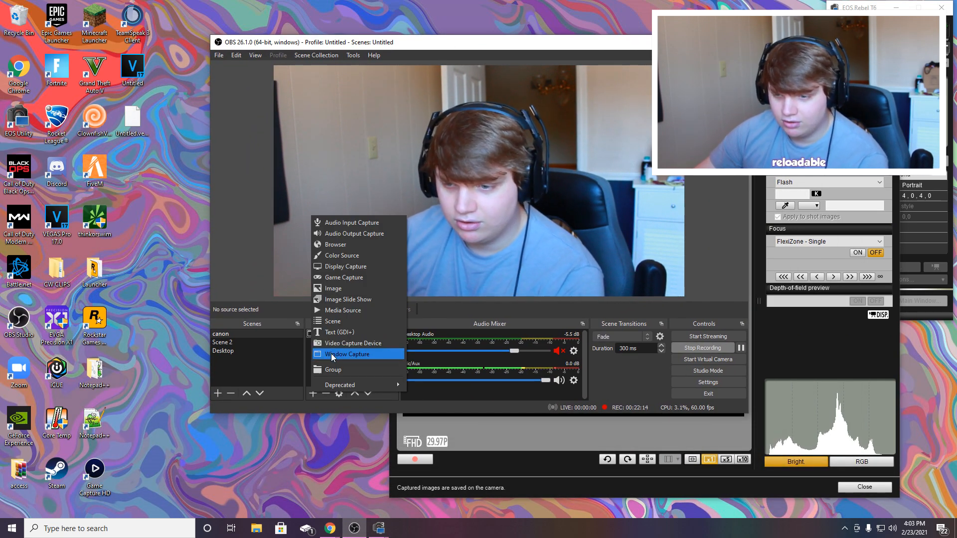
{"action": "left_click", "coordinate": [349, 310]}
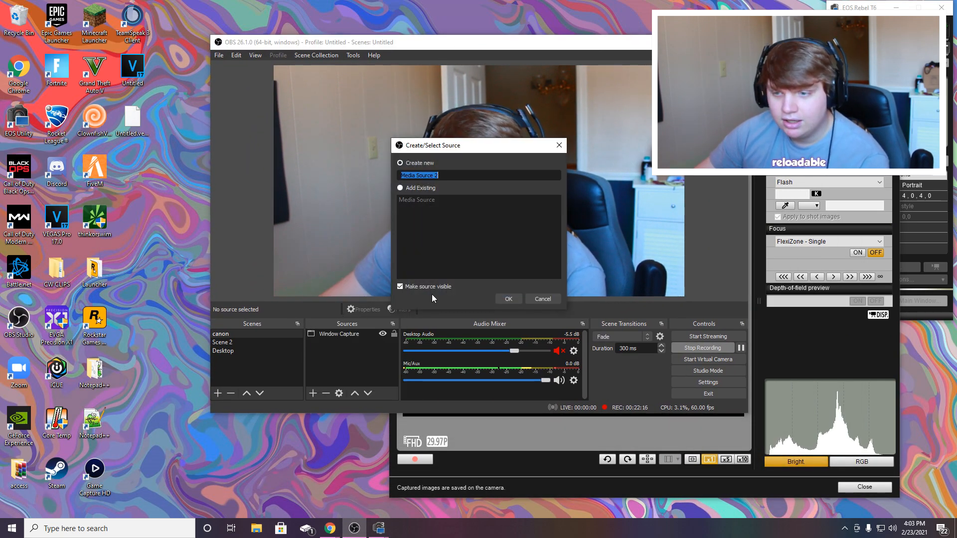
{"action": "type", "text": "SC"}
{"action": "left_click", "coordinate": [507, 299]}
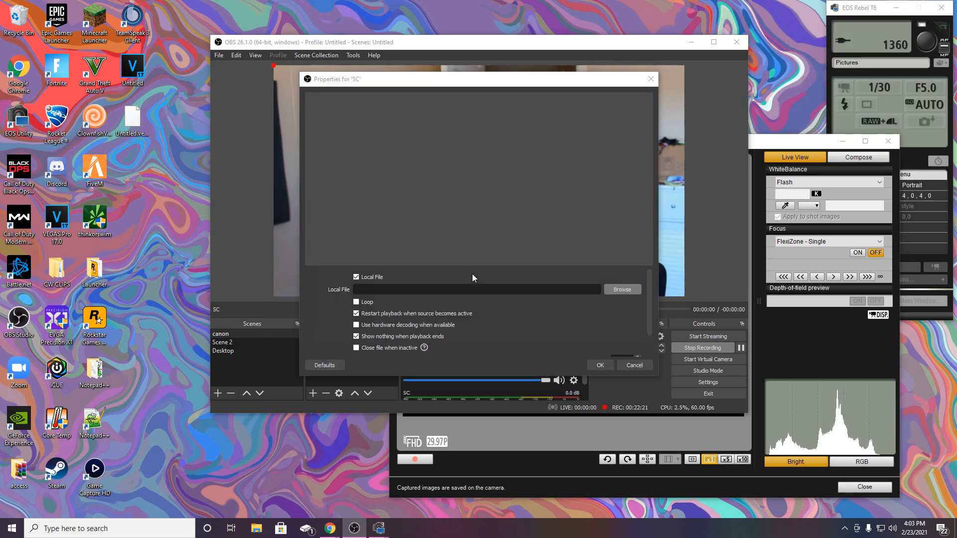
{"action": "left_click", "coordinate": [624, 284]}
{"action": "scroll", "coordinate": [335, 209], "scroll_direction": "up", "scroll_amount": 2}
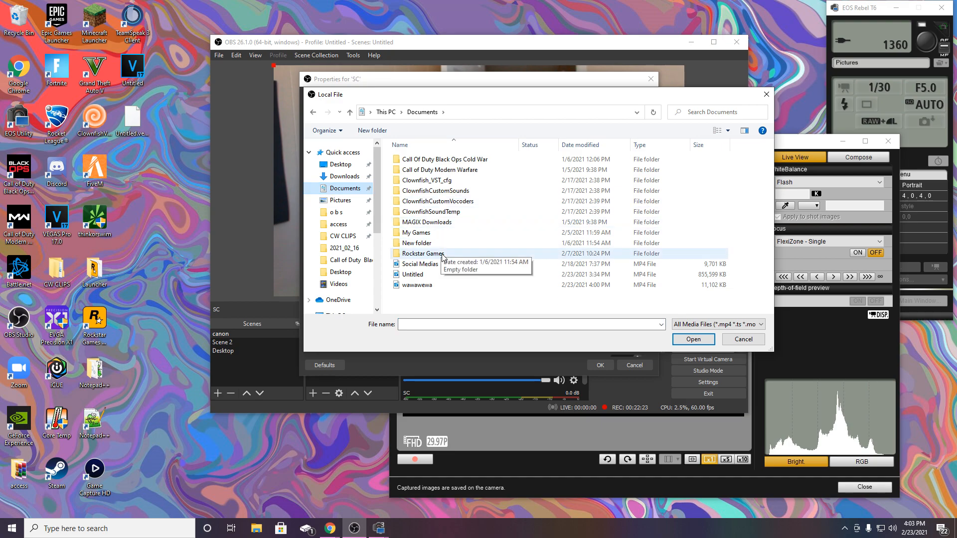
{"action": "double_click", "coordinate": [424, 288]}
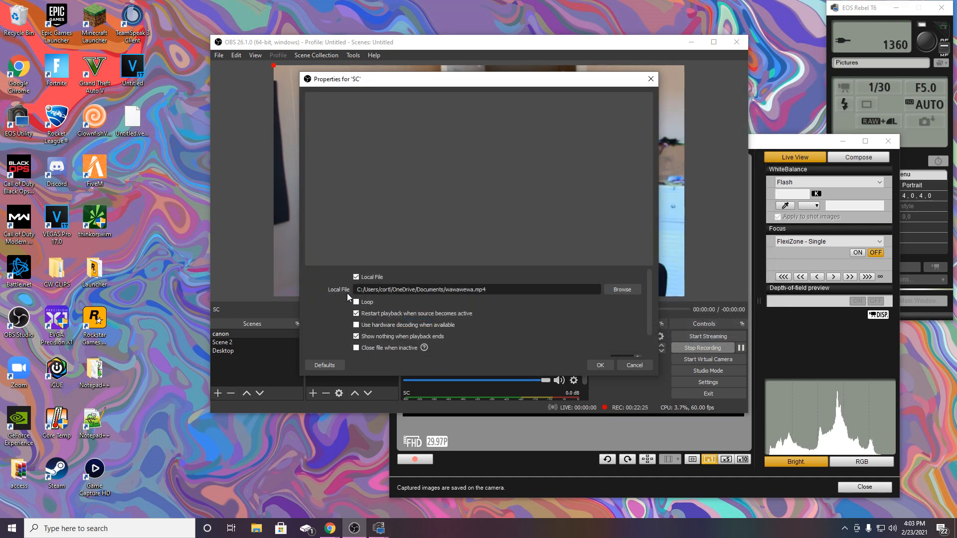
{"action": "left_click", "coordinate": [600, 366]}
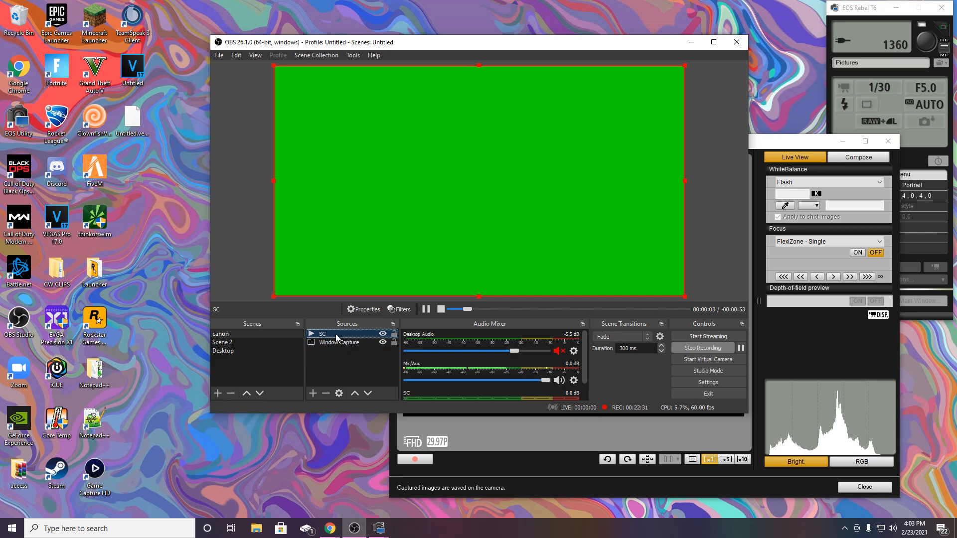
Step: Add a Chroma Key effect filter with the green key color type to the SC source
{"action": "right_click", "coordinate": [335, 334]}
{"action": "left_click", "coordinate": [358, 316]}
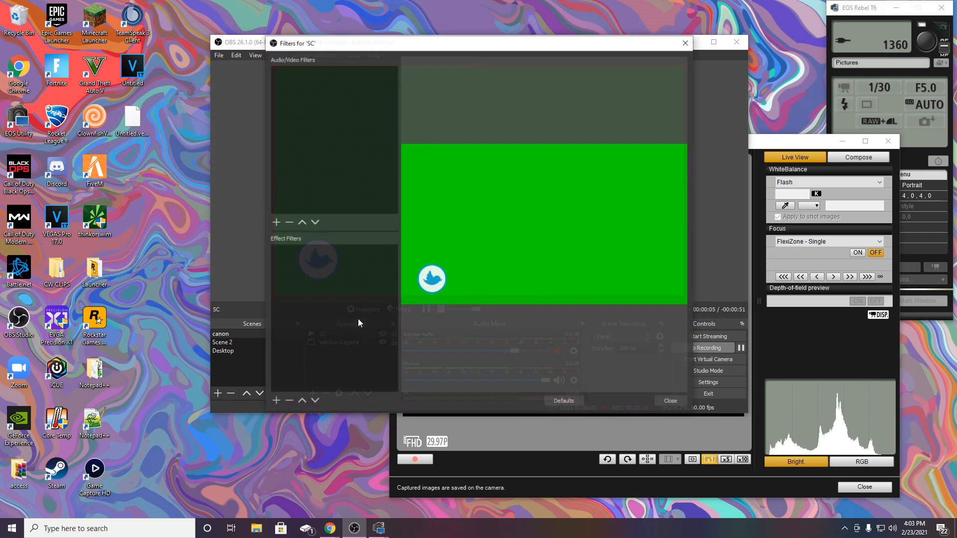
{"action": "left_click", "coordinate": [275, 401]}
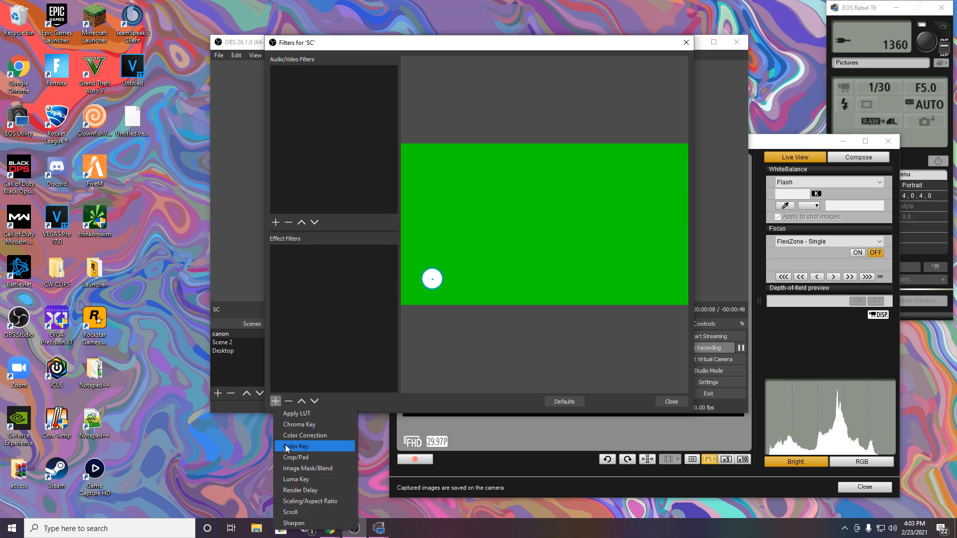
{"action": "left_click", "coordinate": [294, 425]}
{"action": "key", "text": "Return"}
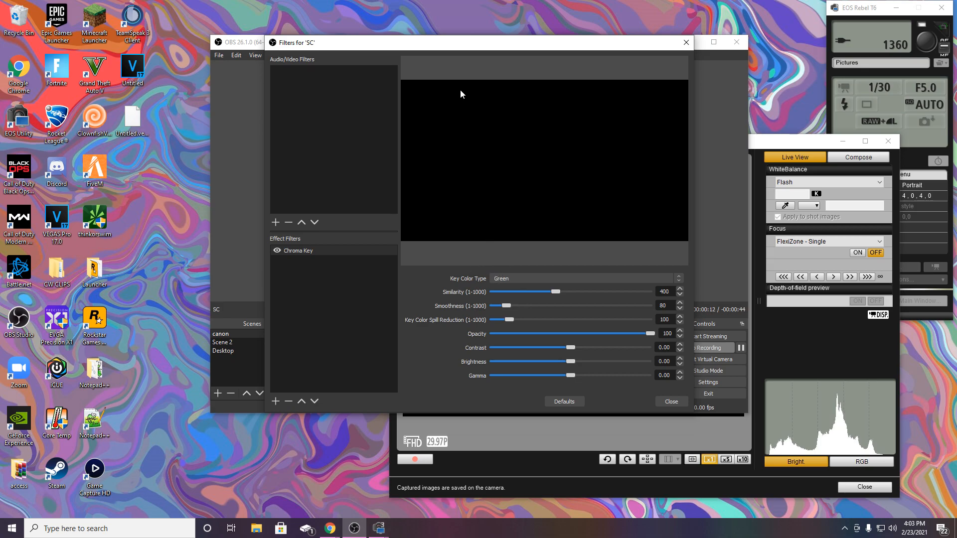
{"action": "left_click", "coordinate": [669, 402]}
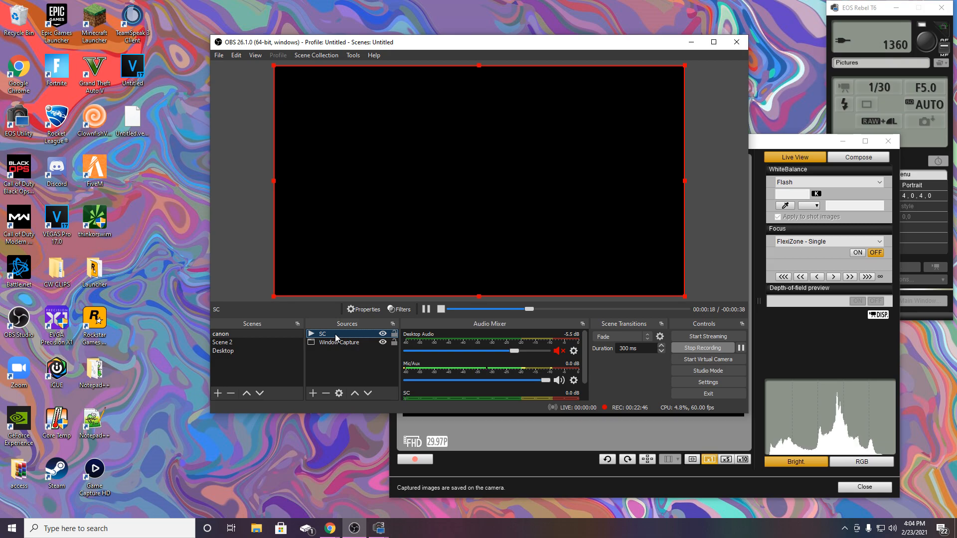
Step: In the SC source's properties, turn off restarting playback when the source becomes active, apply the settings, and deselect the source
{"action": "right_click", "coordinate": [335, 334]}
{"action": "left_click", "coordinate": [355, 330]}
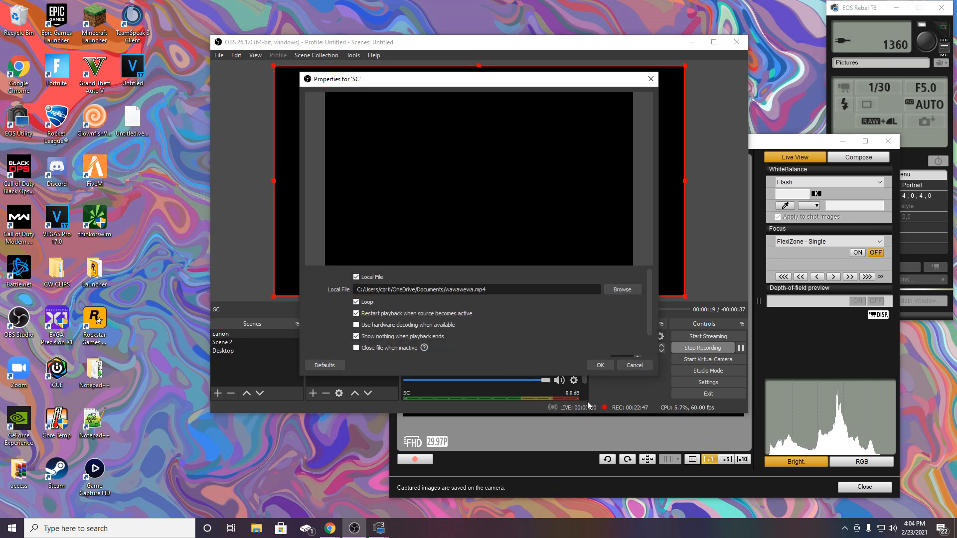
{"action": "left_click", "coordinate": [595, 365]}
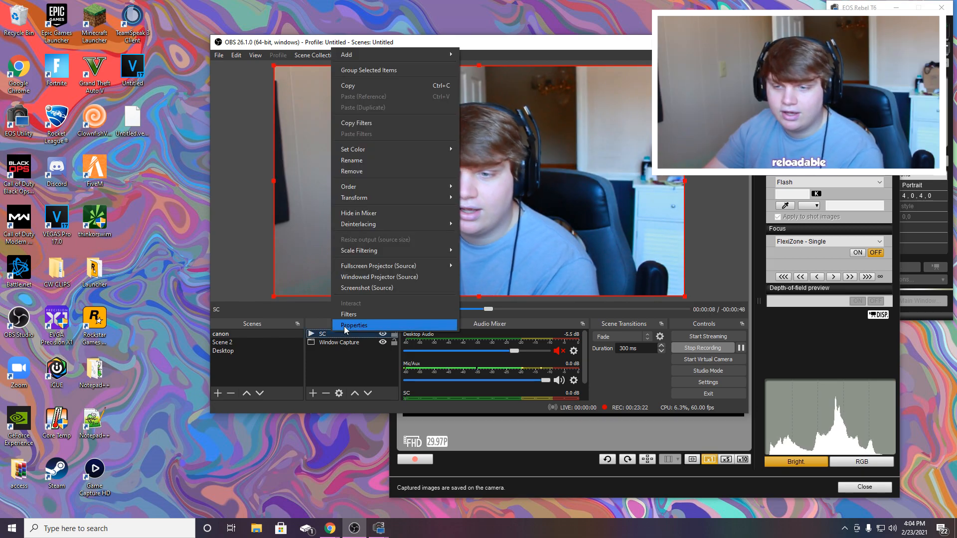
{"action": "left_click", "coordinate": [344, 326]}
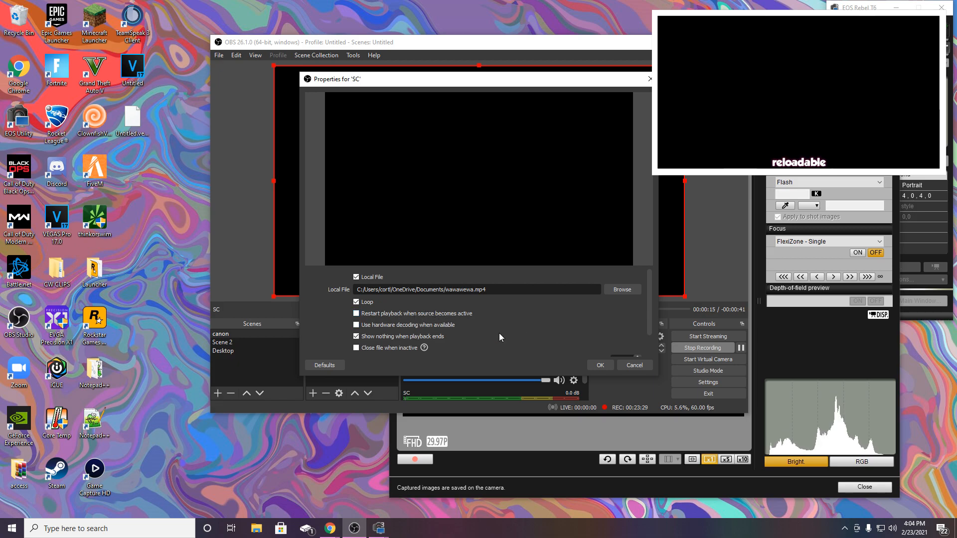
{"action": "left_click", "coordinate": [600, 366]}
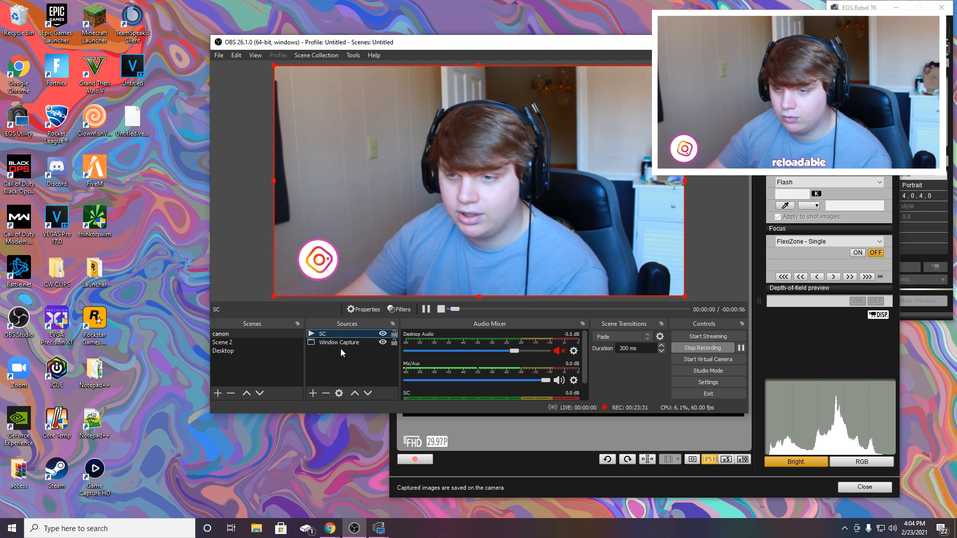
{"action": "left_click", "coordinate": [244, 269]}
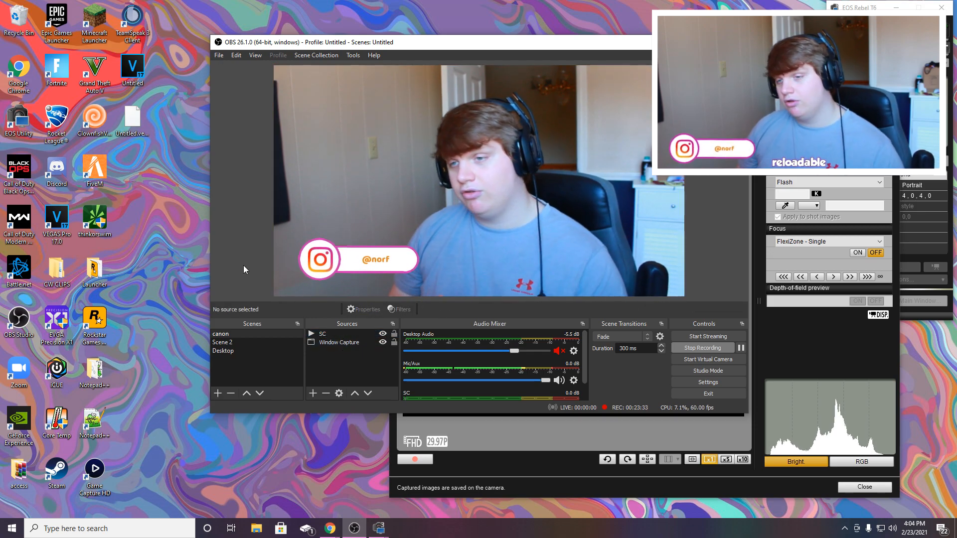